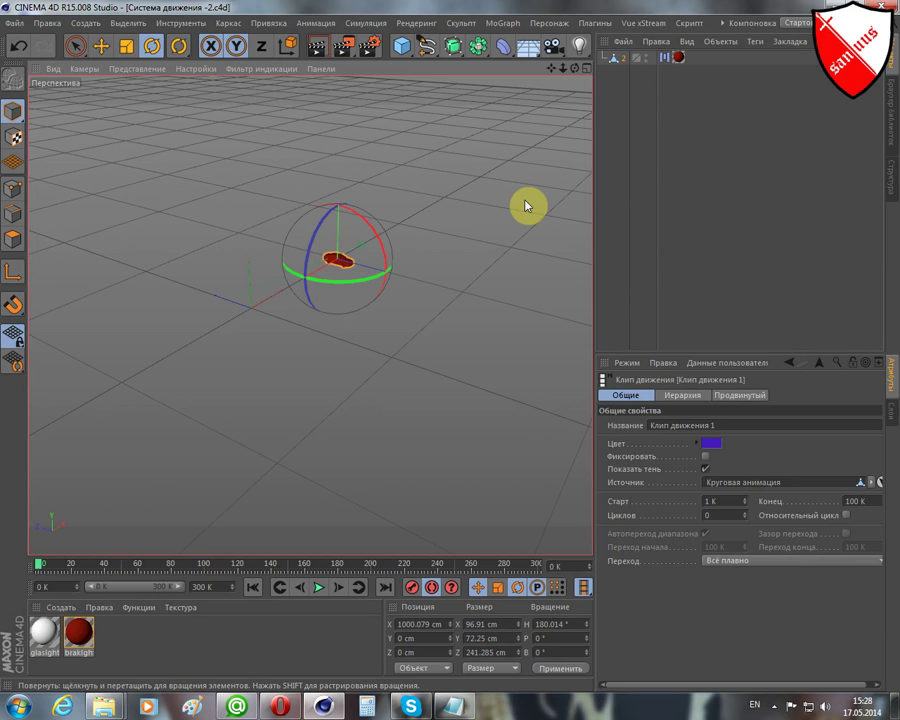
# Show the object's motion clips in the Timeline and select the Круговая анимация clip
pyautogui.rightClick(411, 144)
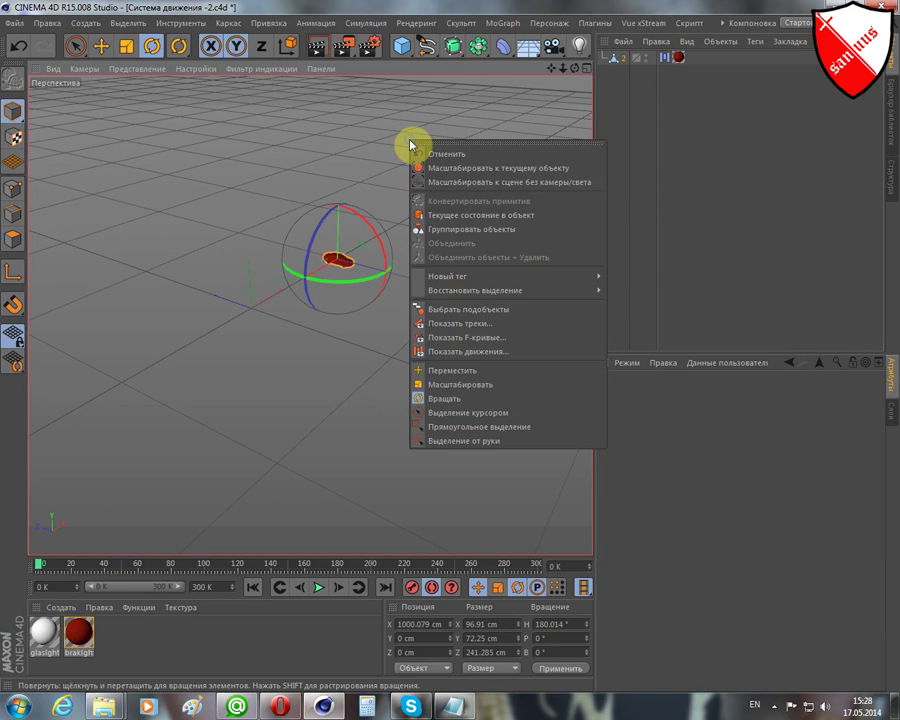
pyautogui.click(440, 351)
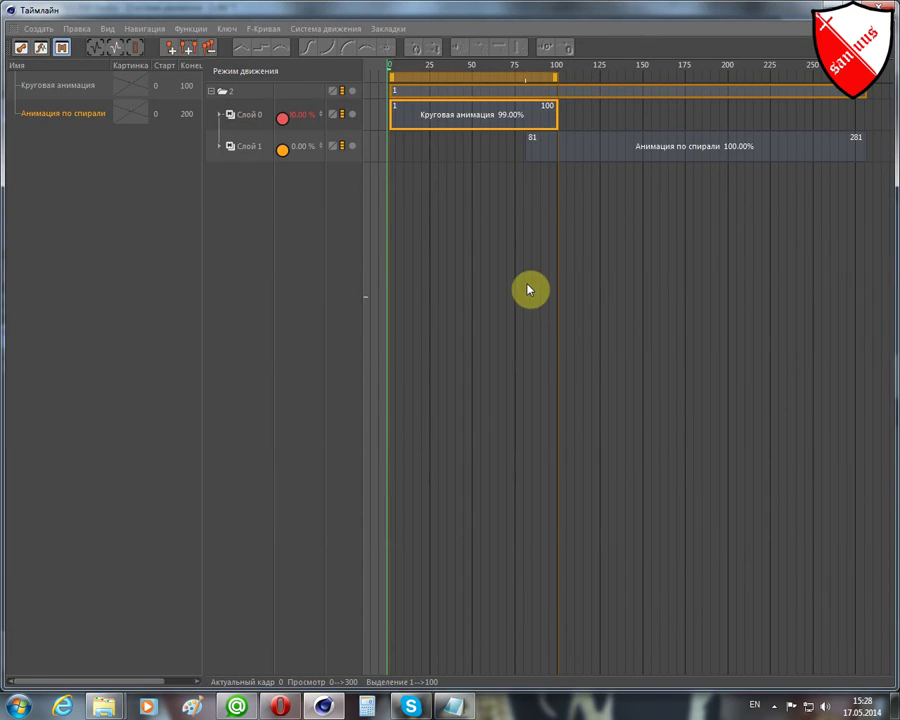
pyautogui.click(495, 118)
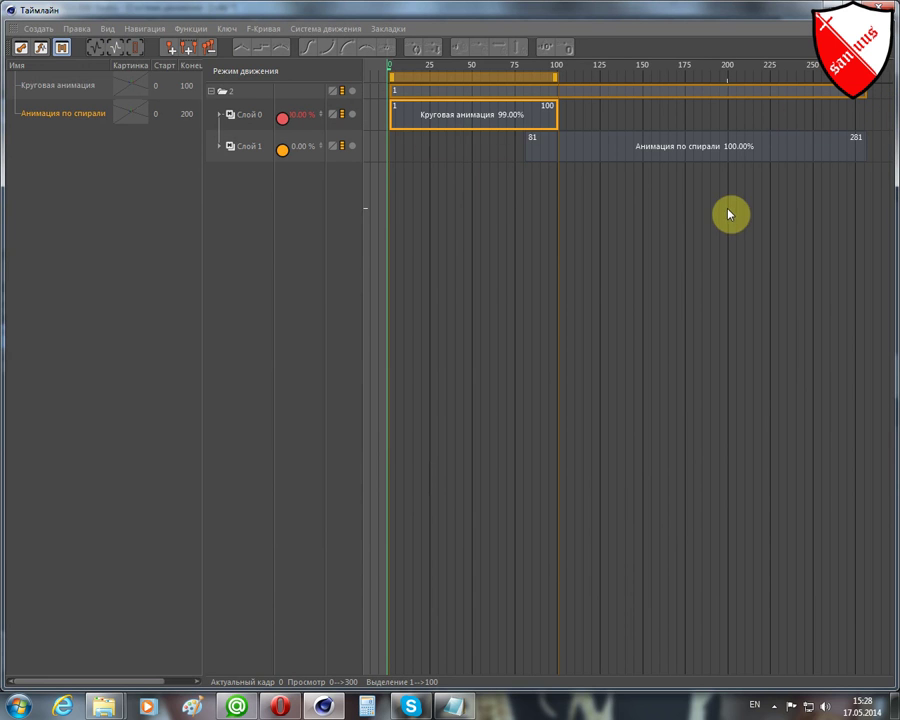
# Toggle between key and F-curve views, settle on Key Mode, then minimize the Timeline
pyautogui.click(20, 48)
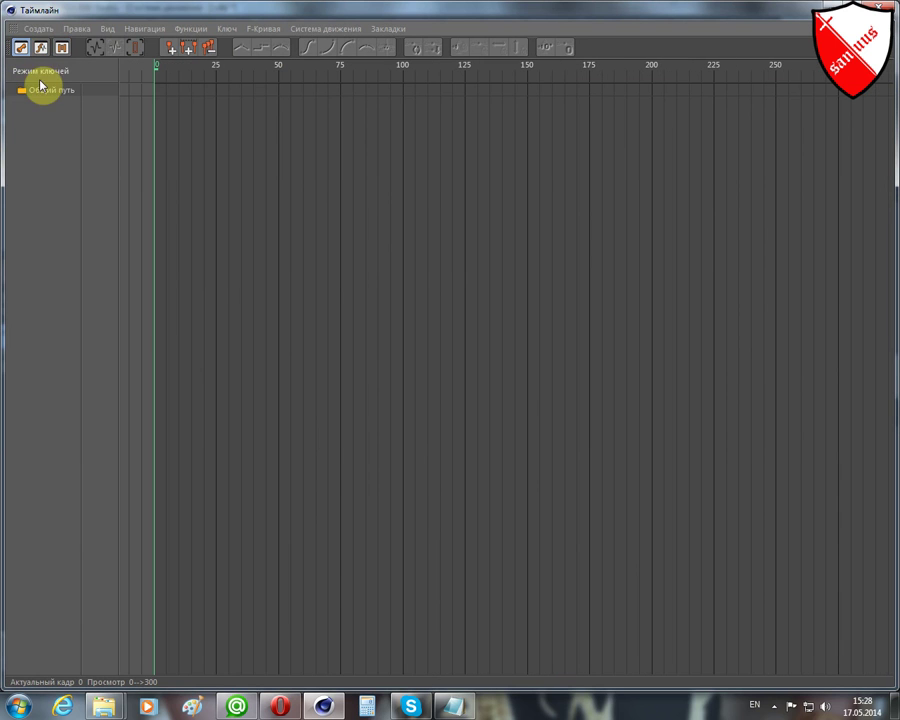
pyautogui.click(41, 47)
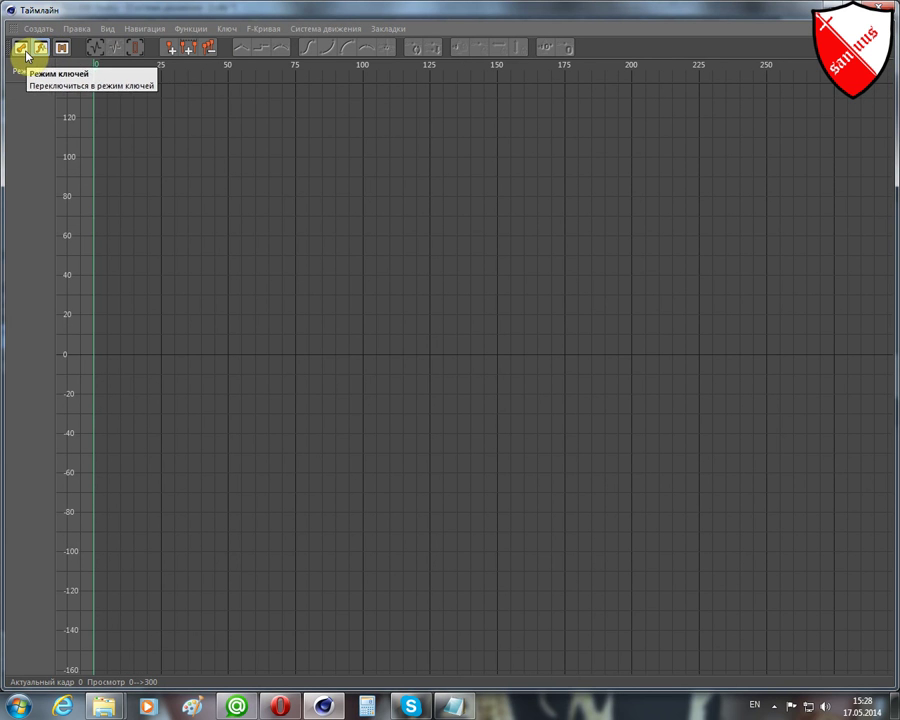
pyautogui.click(20, 49)
pyautogui.click(40, 47)
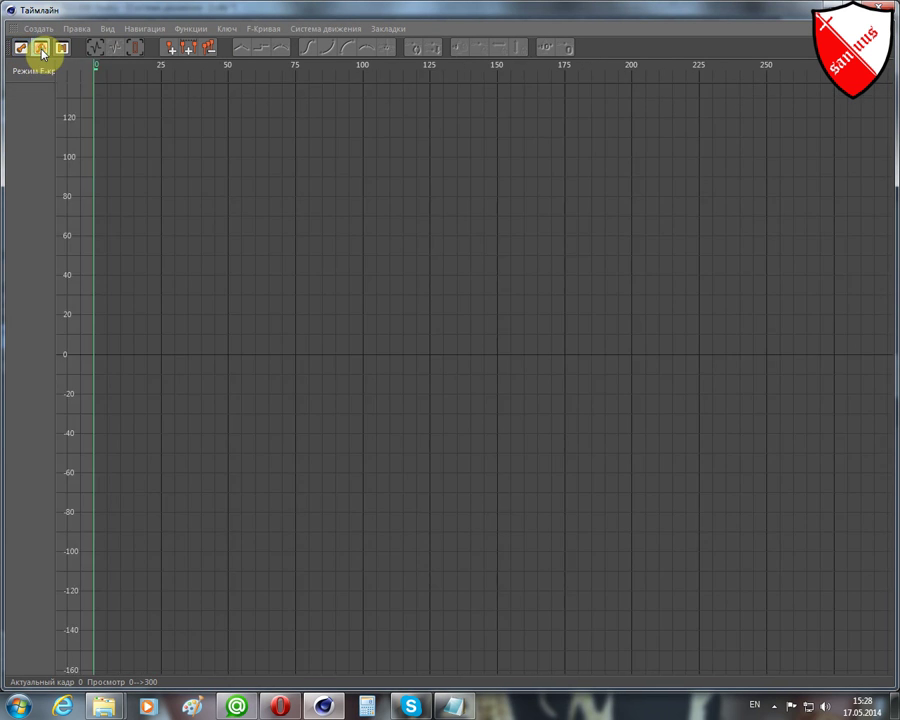
pyautogui.click(19, 49)
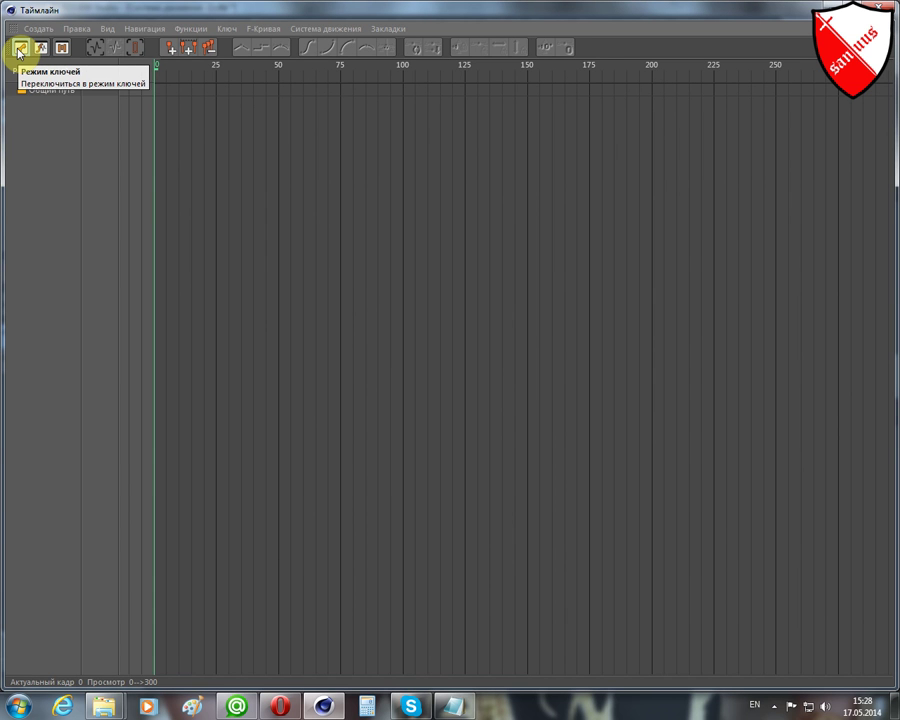
pyautogui.click(19, 52)
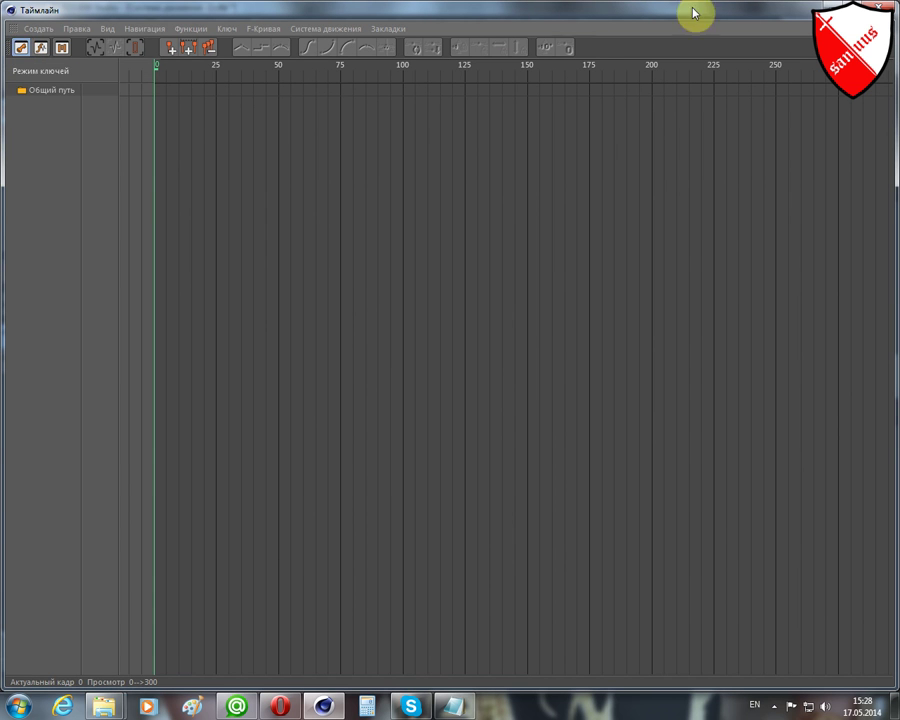
pyautogui.click(848, 9)
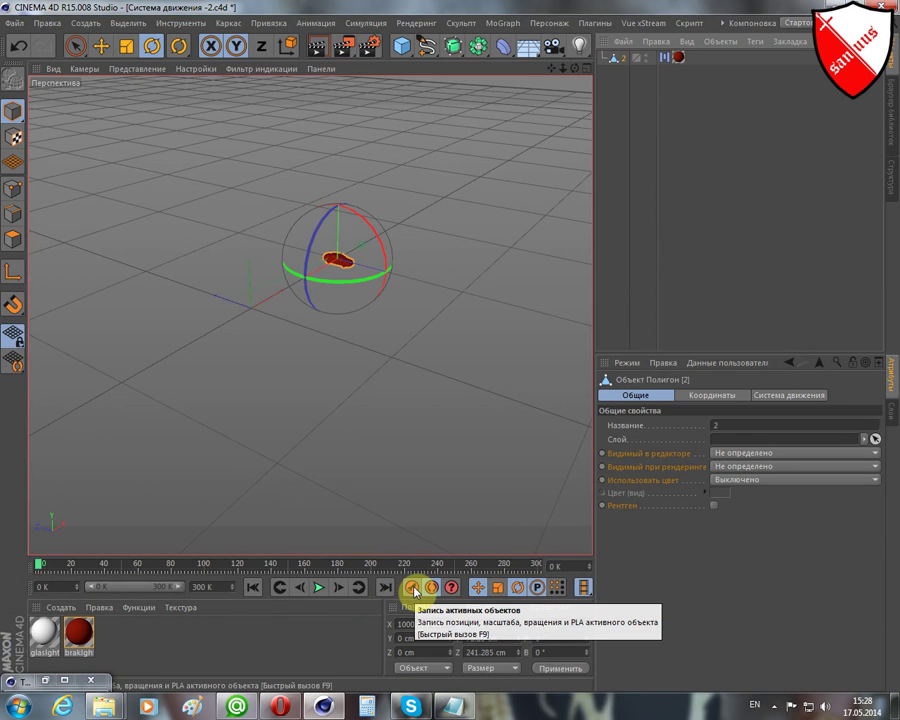
# Restore the Timeline and switch it to F-Curve Mode to graph object 2's tracks
pyautogui.click(68, 681)
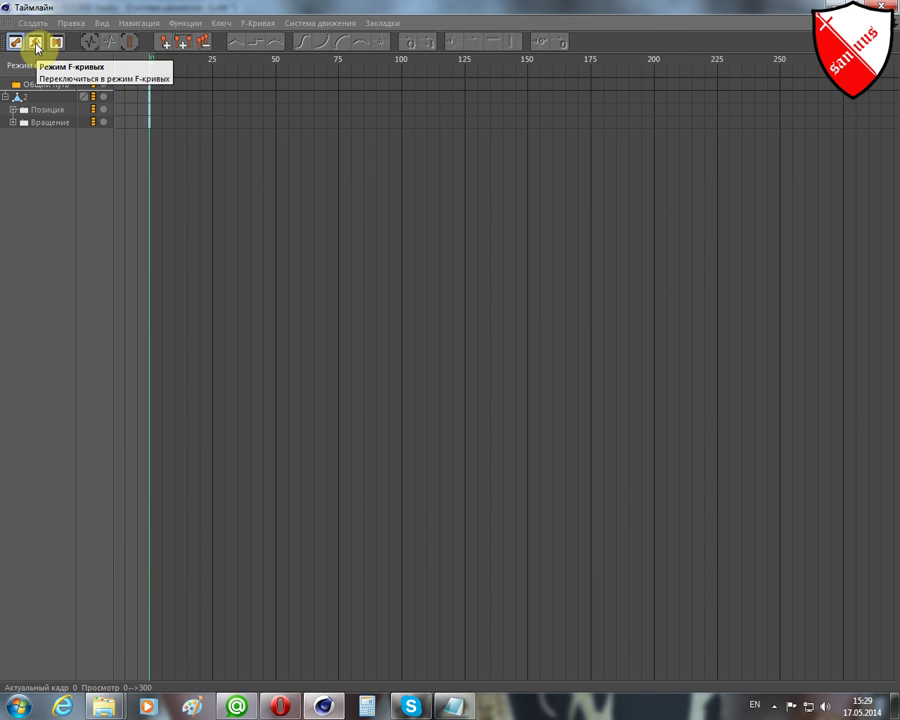
pyautogui.click(36, 44)
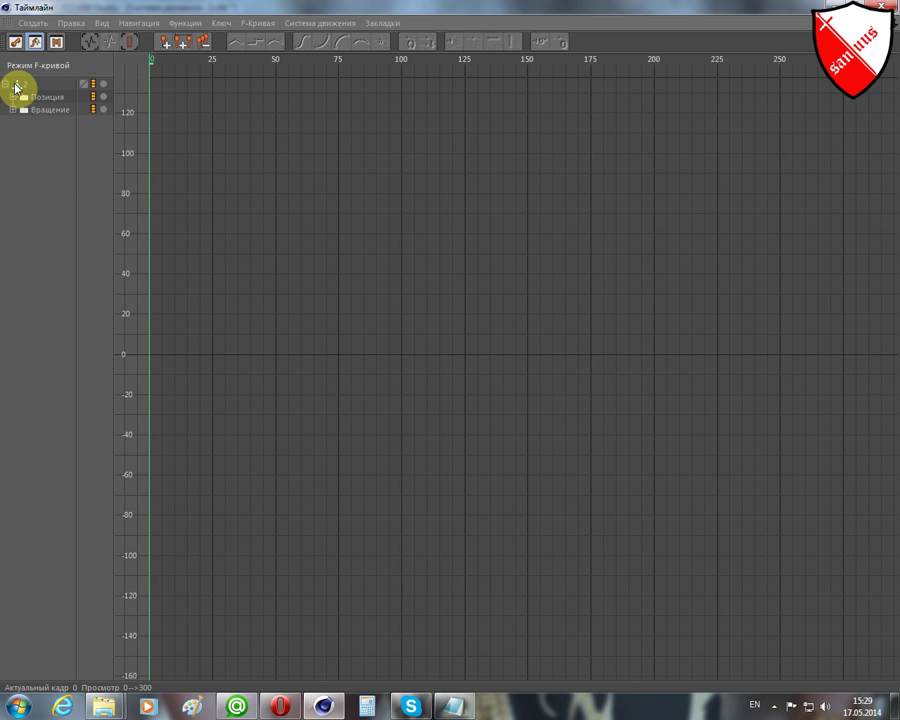
# Bake object 2's motion over frames 0–300 with Create Copy unchecked
pyautogui.click(186, 23)
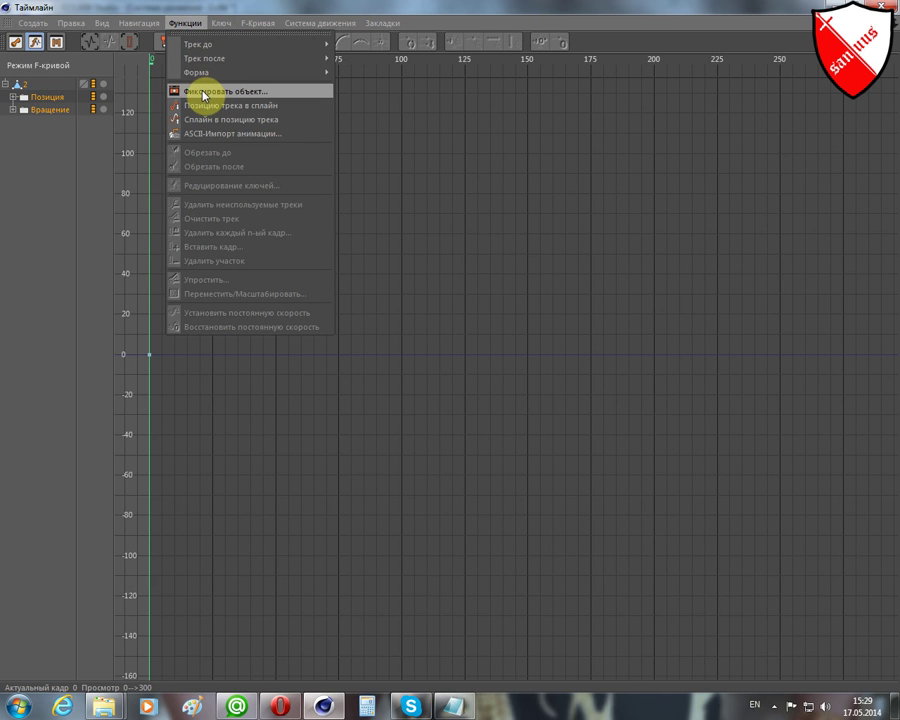
pyautogui.click(205, 92)
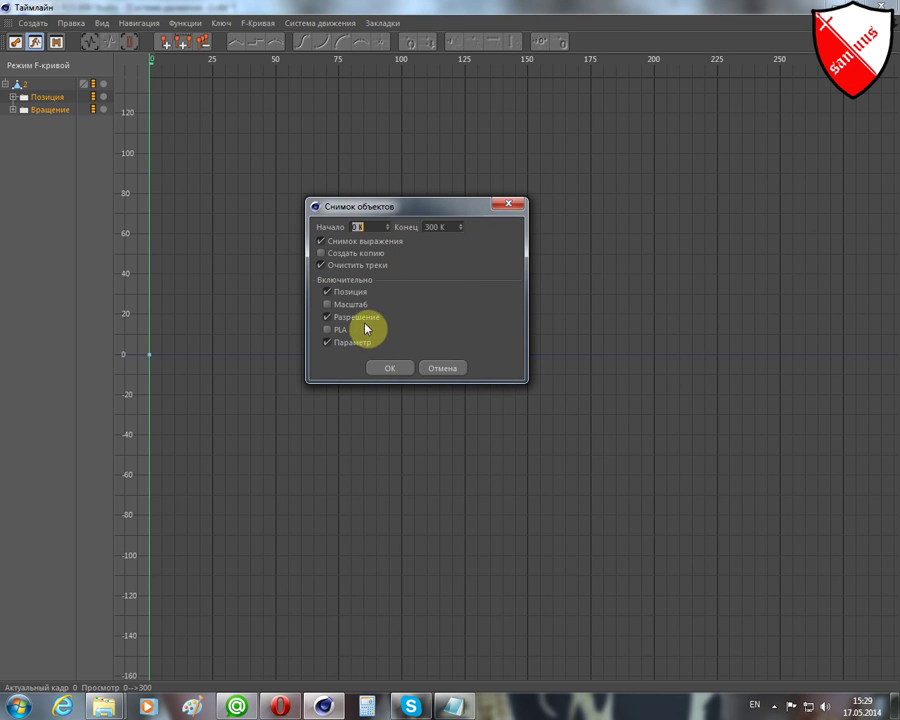
pyautogui.click(321, 254)
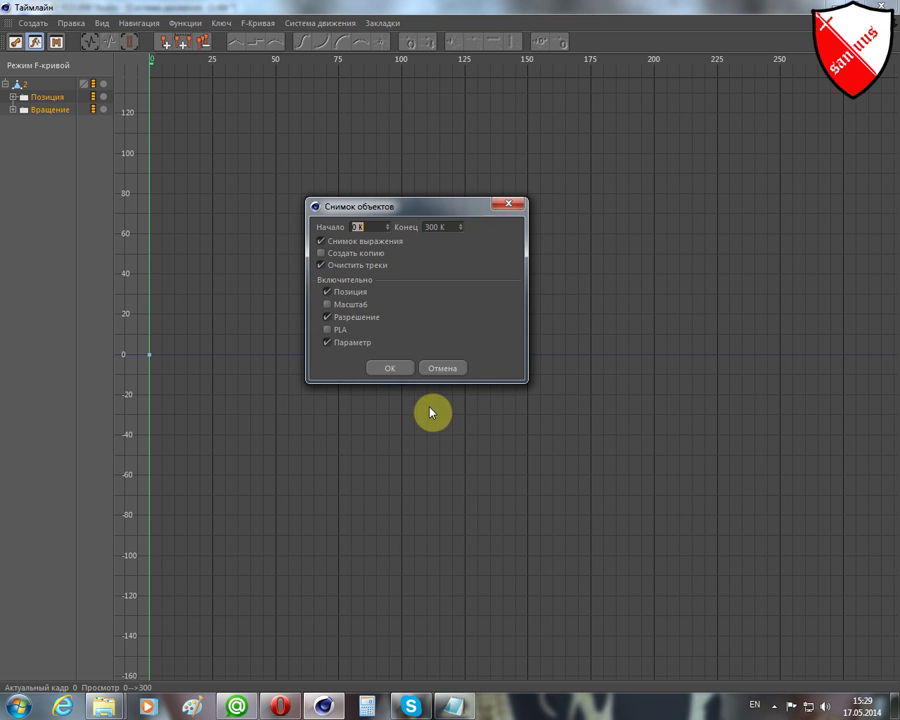
pyautogui.click(385, 370)
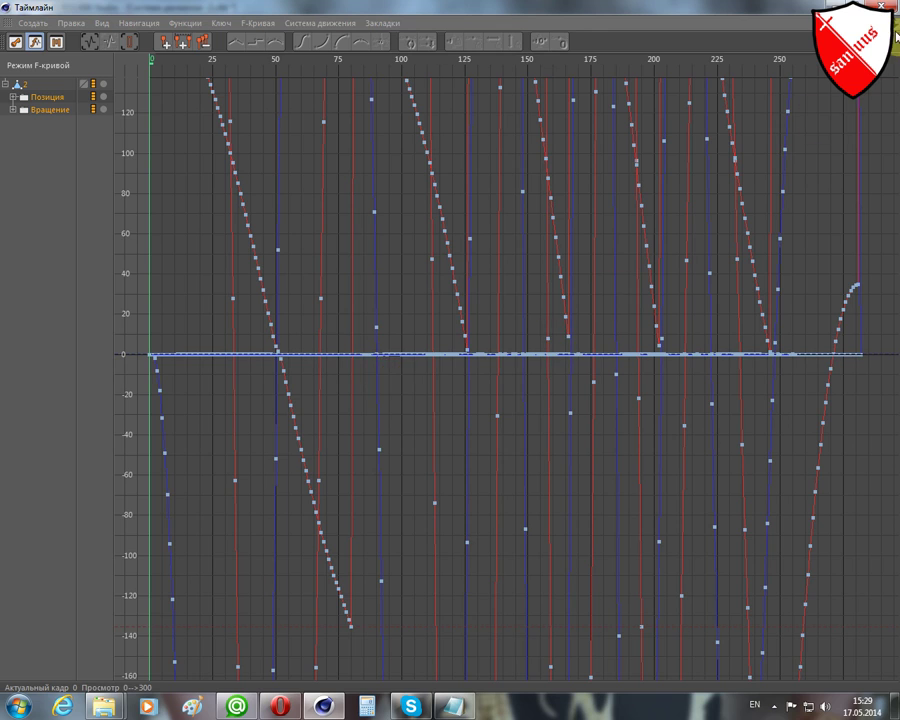
# Frame all the baked curves in the graph
pyautogui.press('h')
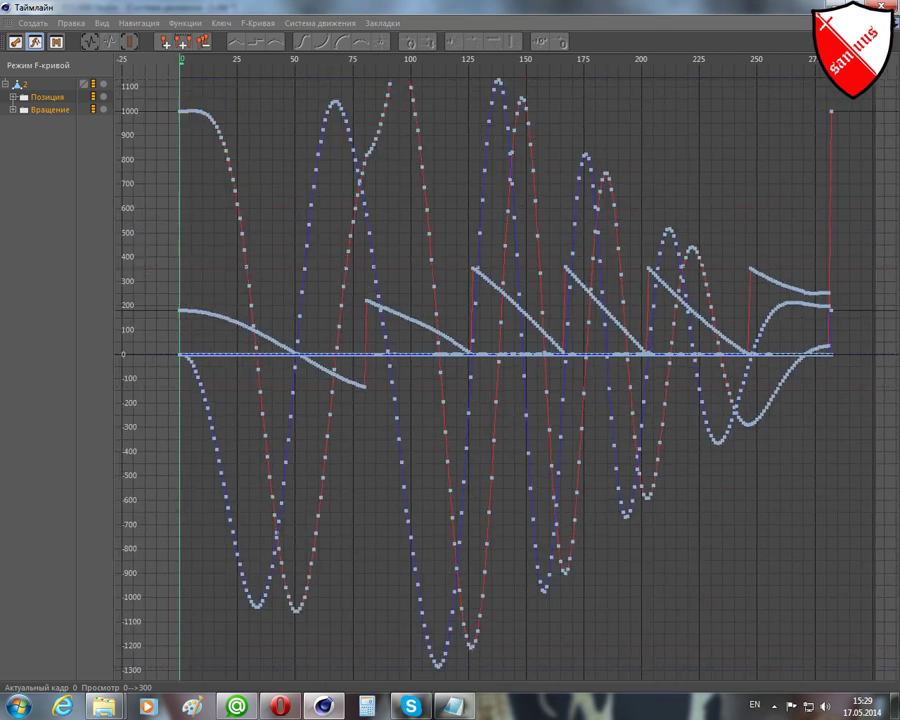
pyautogui.scroll(-3, 500, 370)
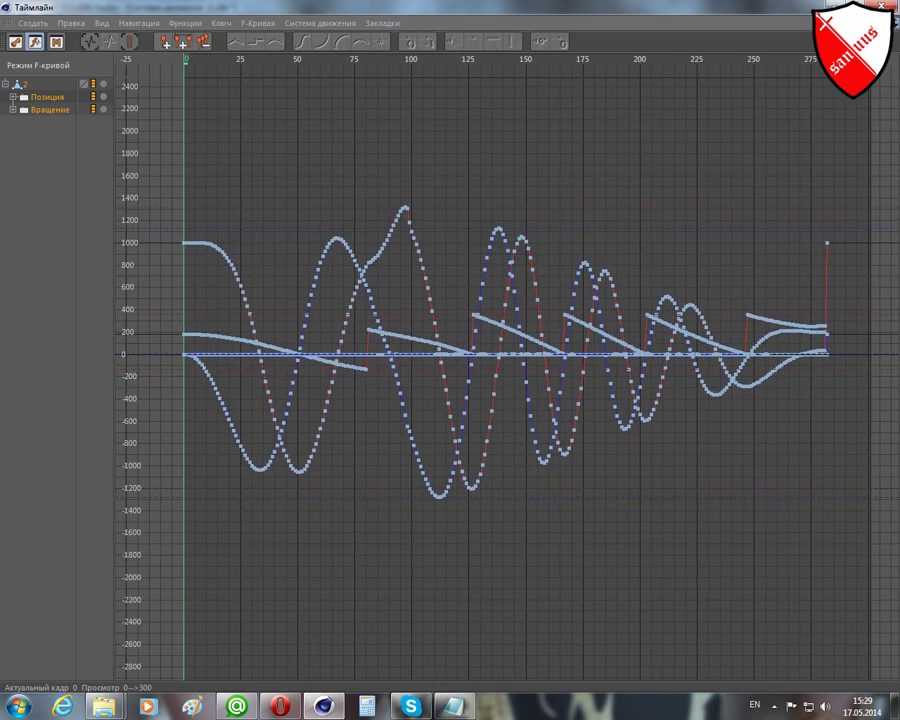
pyautogui.scroll(-2, 500, 370)
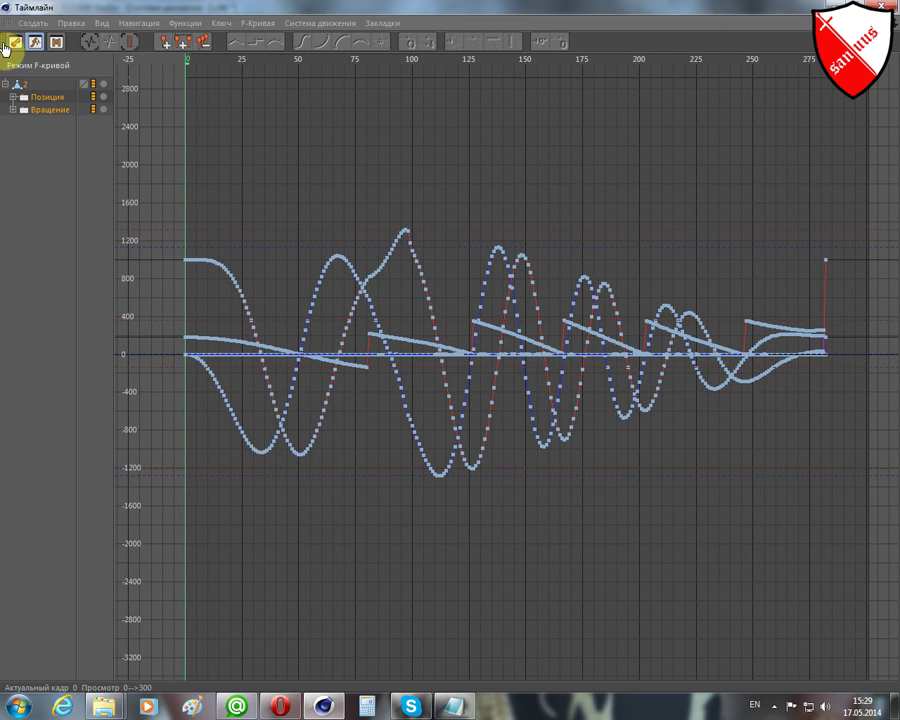
# Select the Position X track, then select all its keys in F-curve mode
pyautogui.click(15, 42)
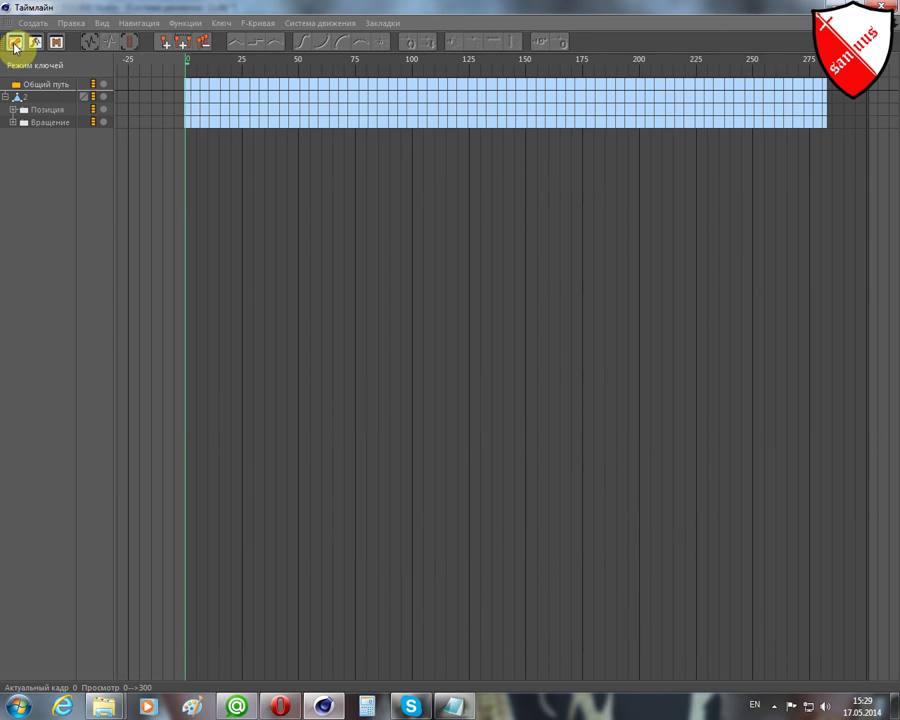
pyautogui.click(13, 109)
pyautogui.click(22, 122)
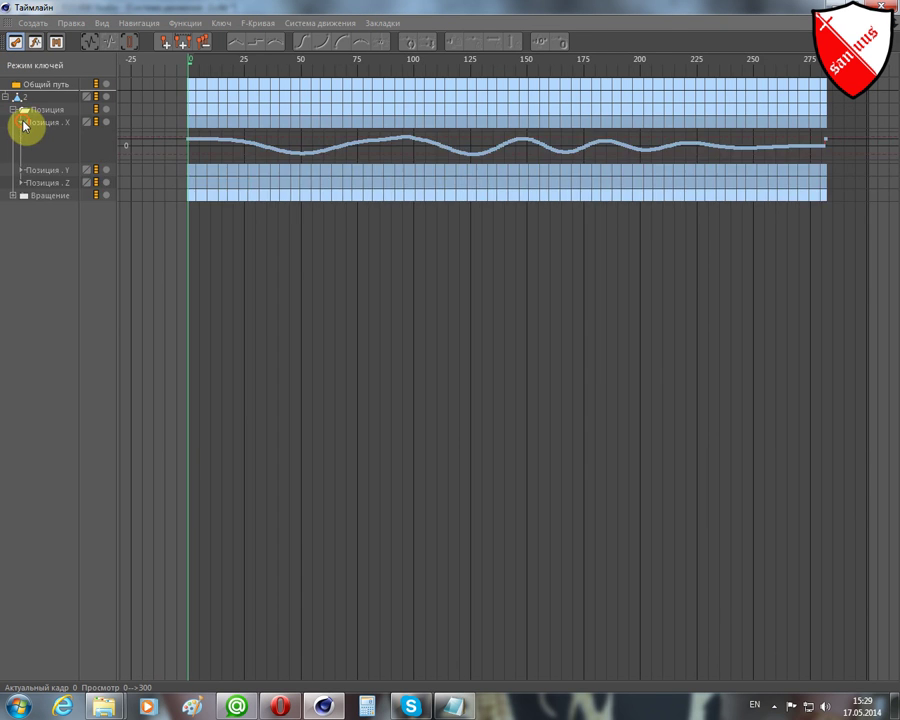
pyautogui.click(48, 123)
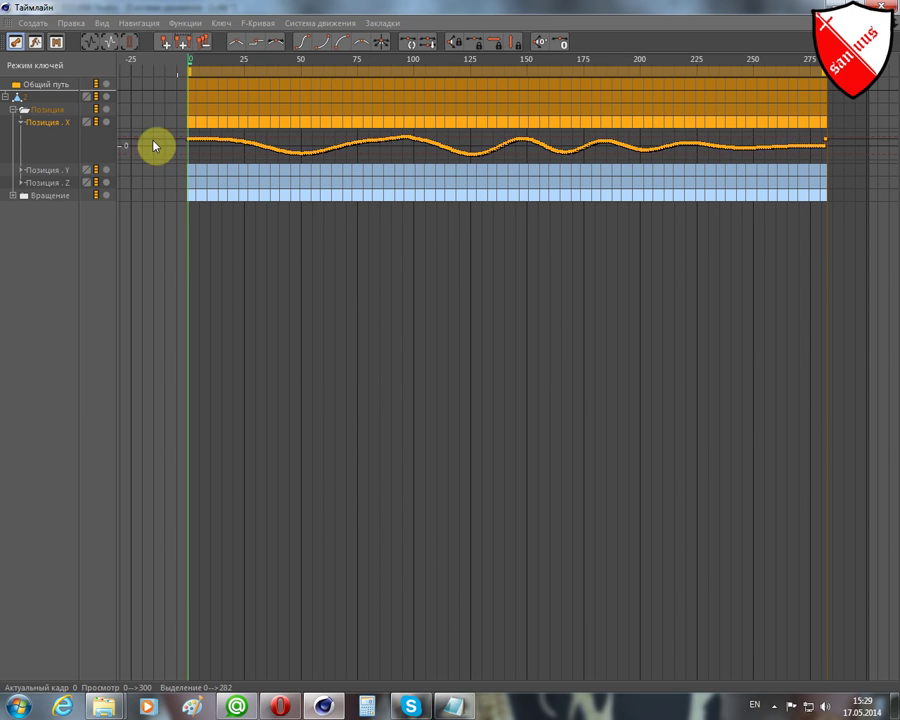
pyautogui.press('Tab')
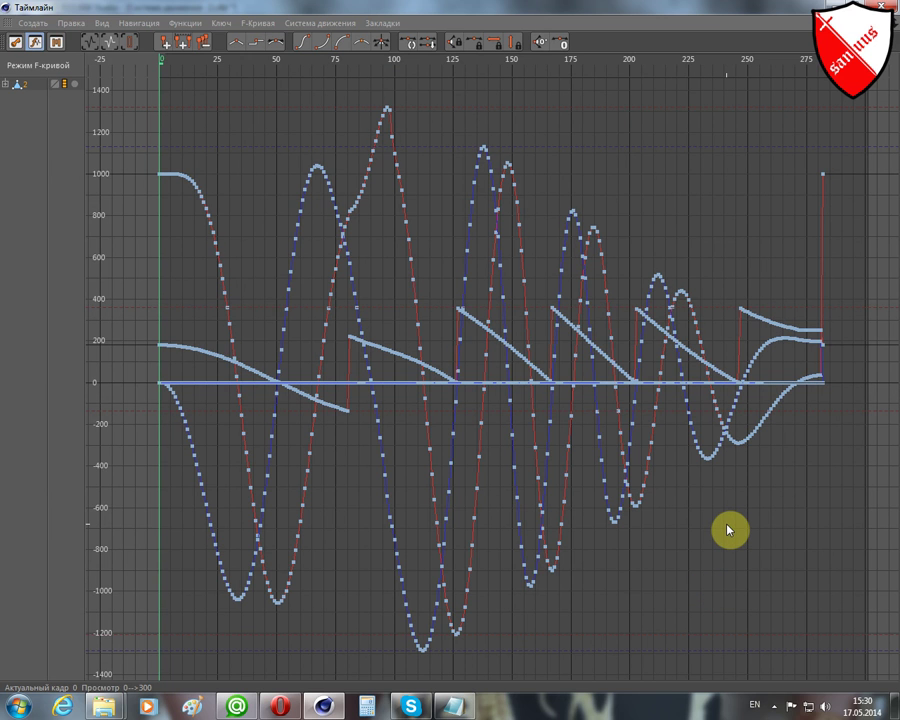
pyautogui.hotkey('ctrl', 'a')
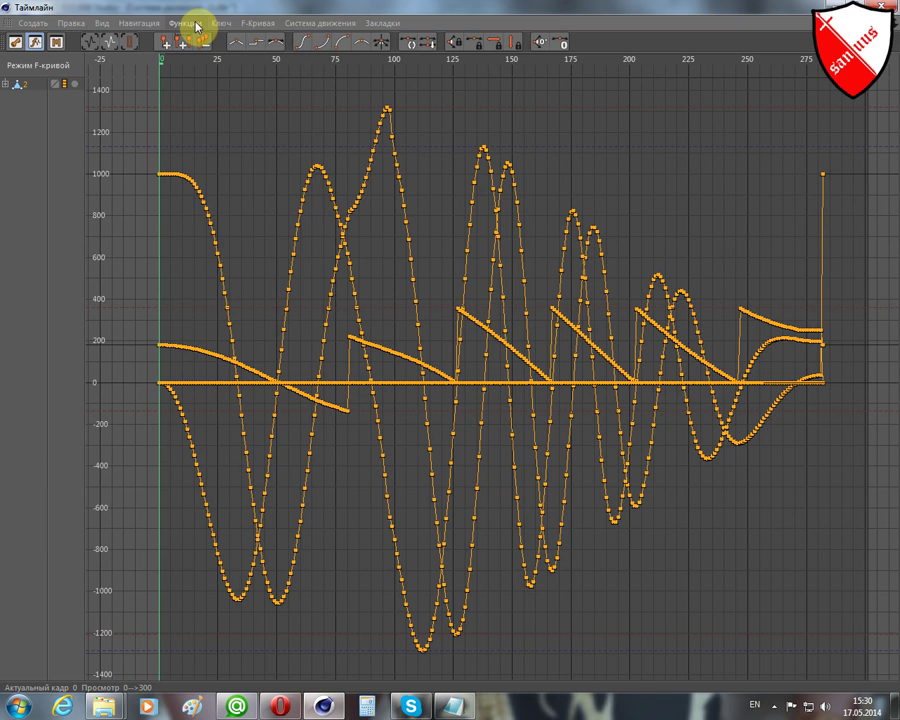
# Turn off Показать все треки so only the Позиция . X curve is displayed
pyautogui.click(186, 22)
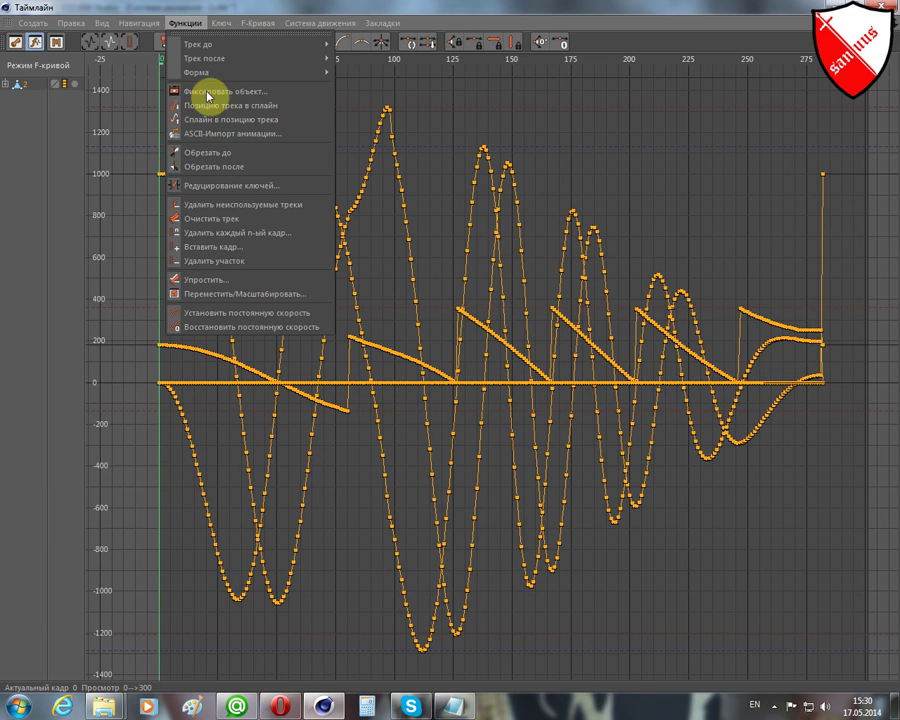
pyautogui.click(235, 208)
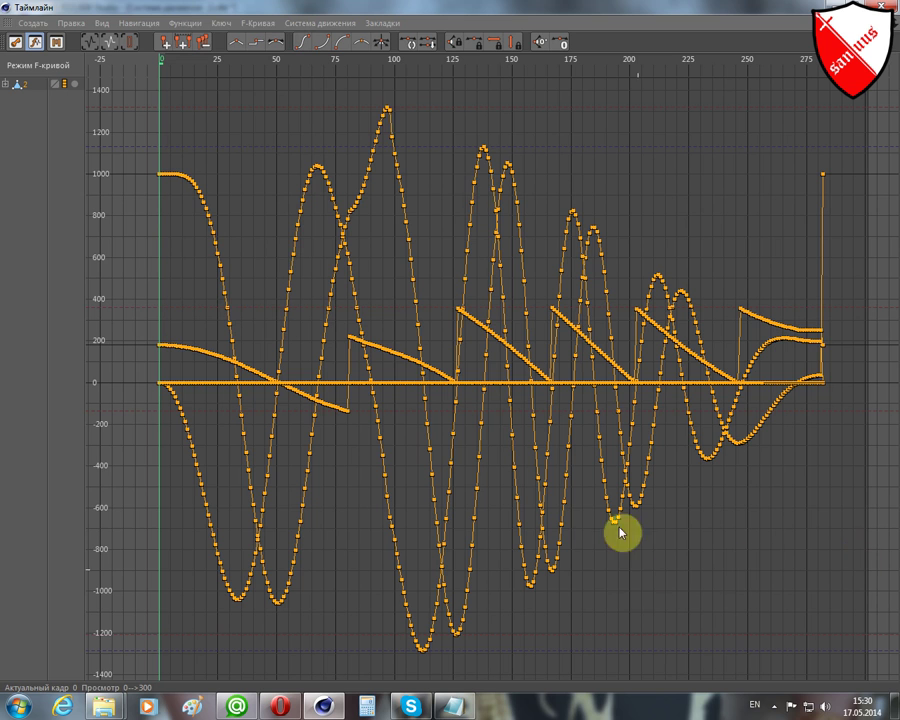
pyautogui.click(265, 24)
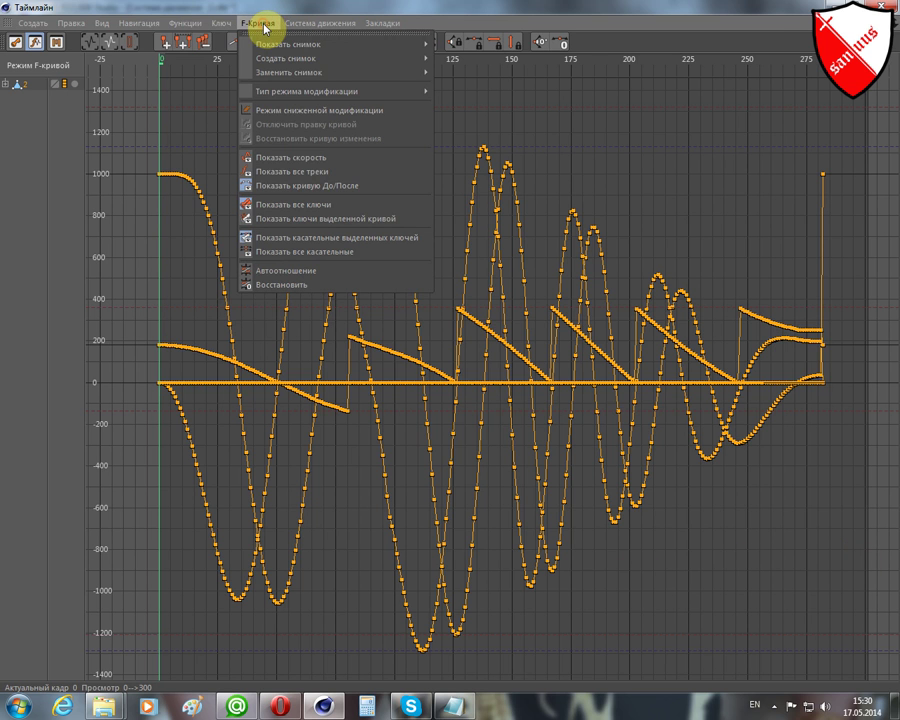
pyautogui.click(260, 177)
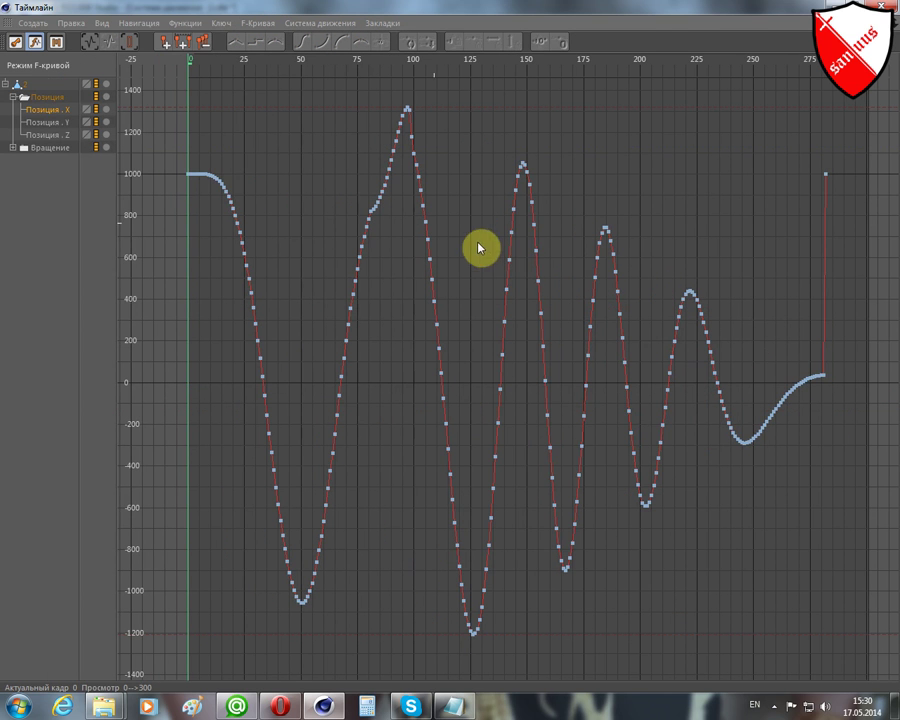
# Glance at the flat Позиция . Y curve, then display the Позиция . X wave again
pyautogui.click(40, 121)
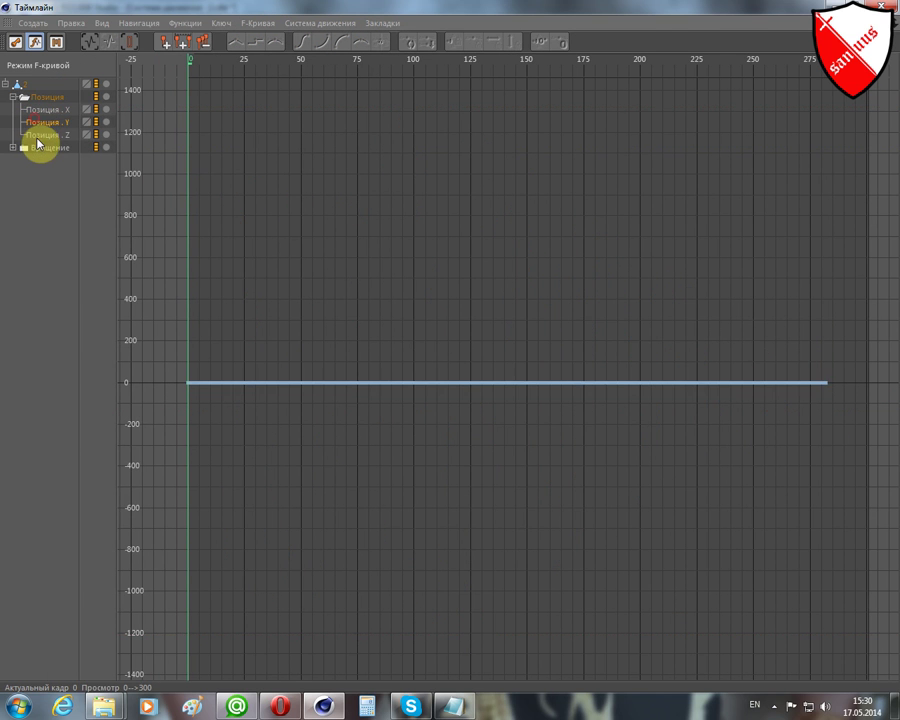
pyautogui.click(37, 136)
pyautogui.click(38, 110)
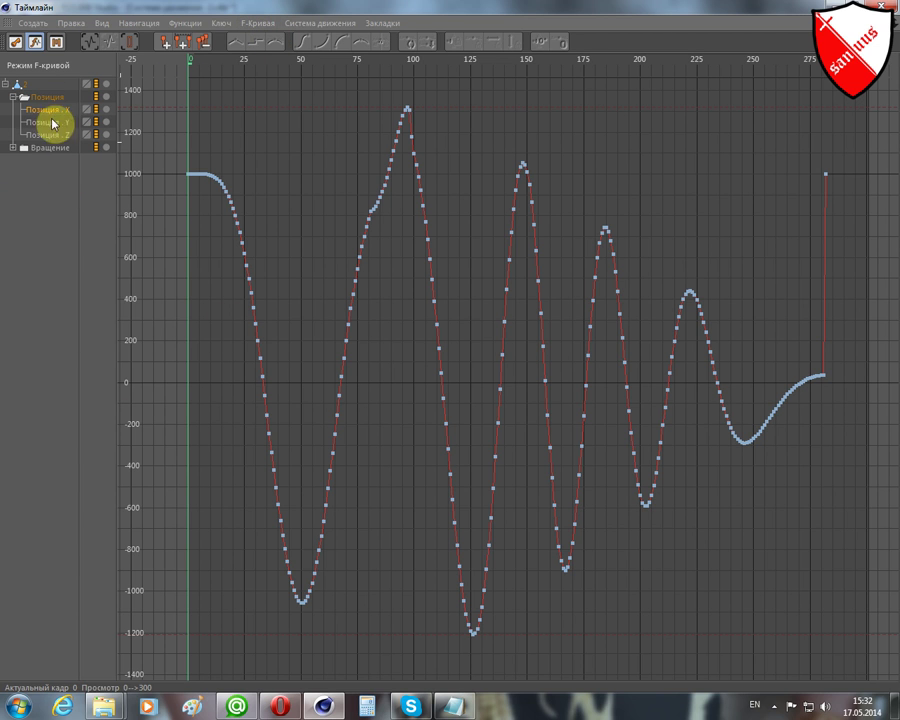
# Save the X curve as snapshot 1, show it as reference, and select all keys
pyautogui.click(258, 23)
pyautogui.moveTo(285, 58)
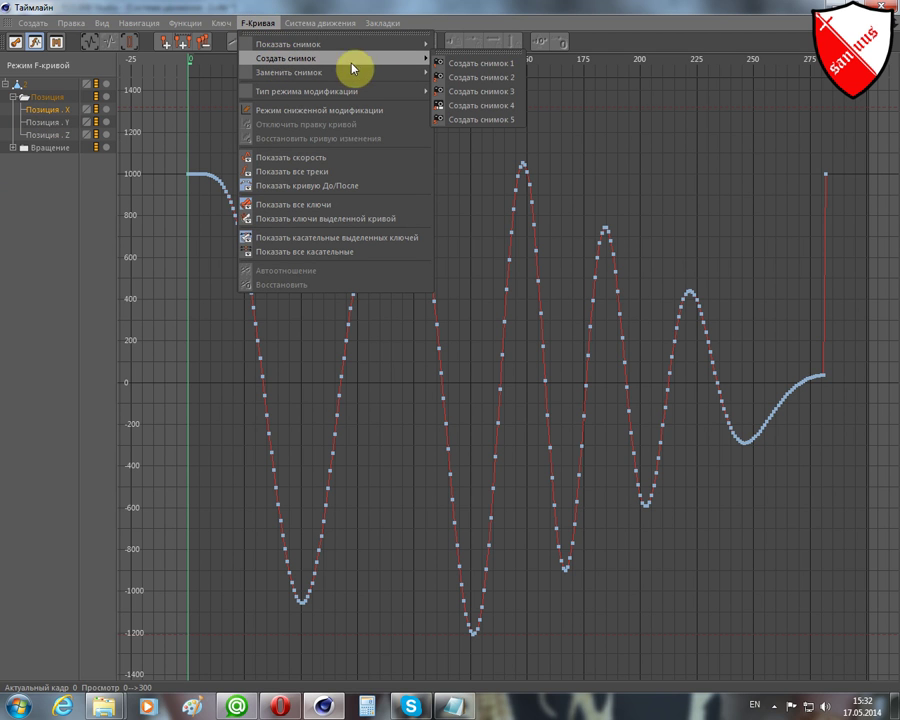
pyautogui.click(462, 66)
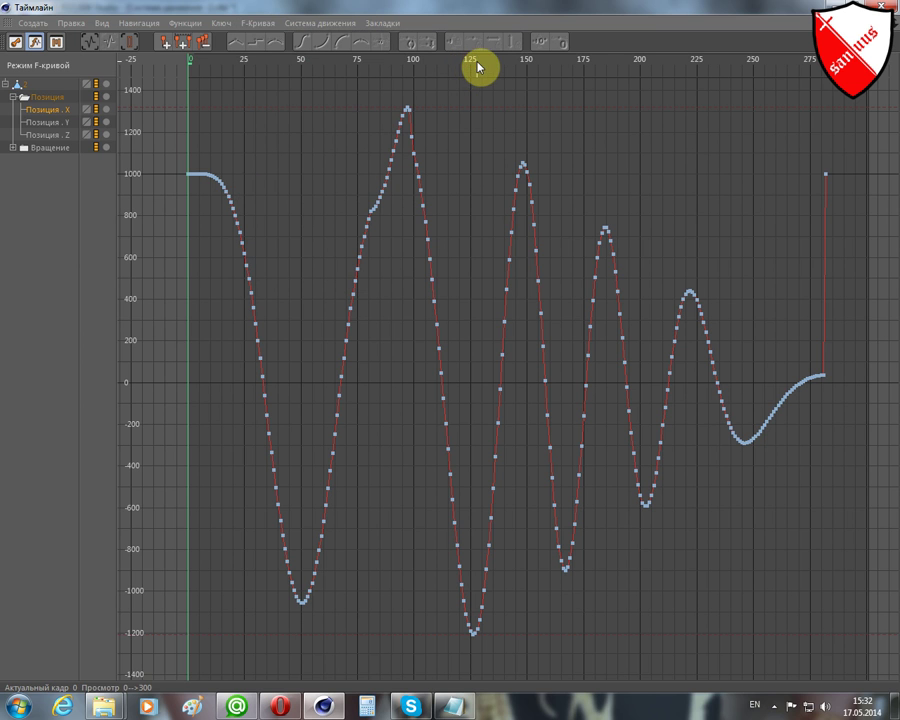
pyautogui.click(261, 24)
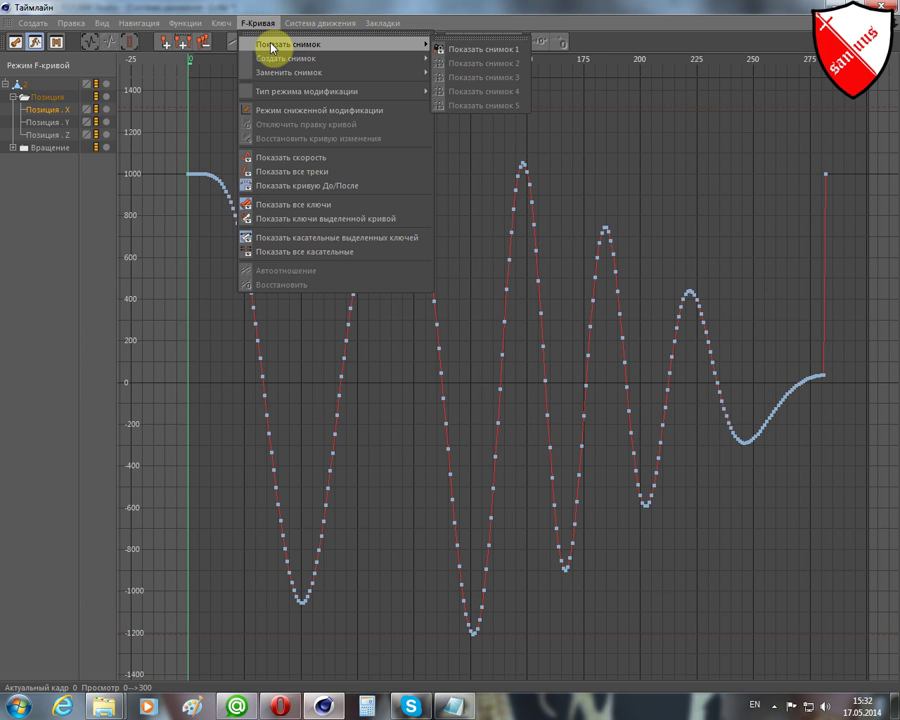
pyautogui.click(492, 50)
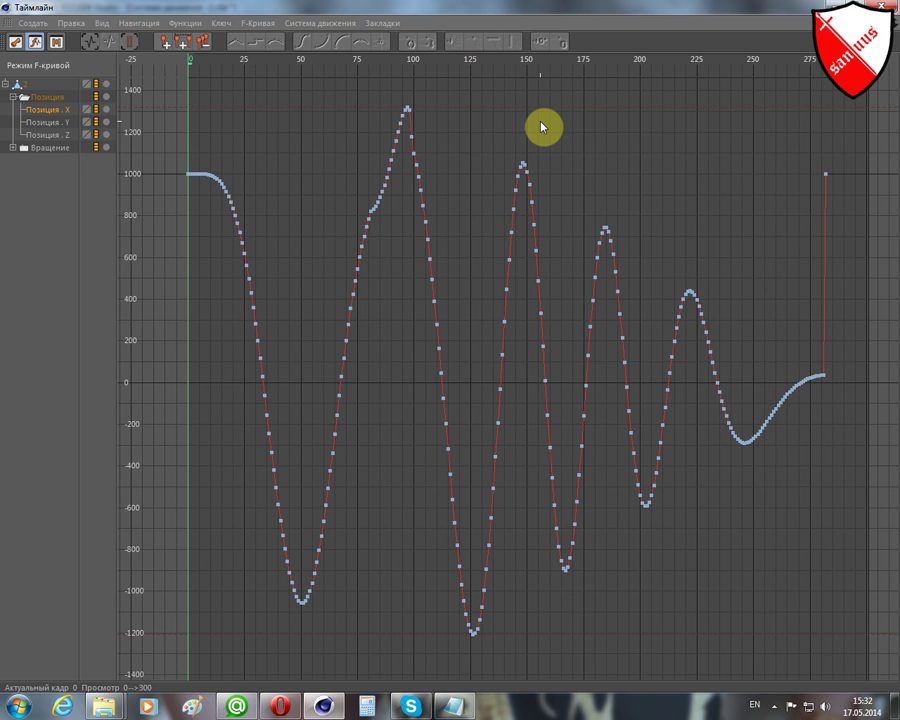
pyautogui.hotkey('ctrl', 'a')
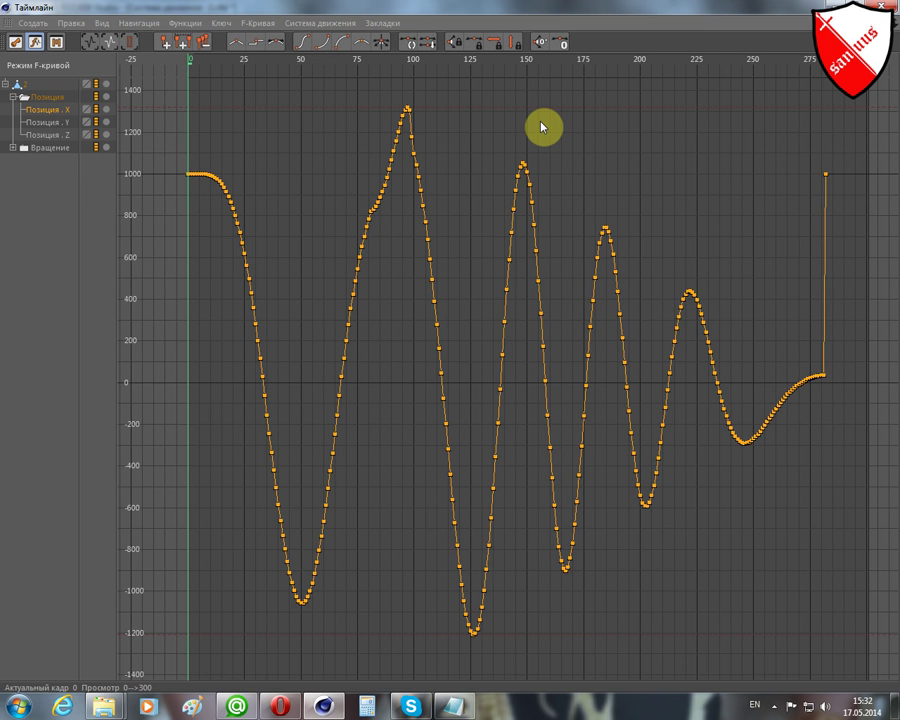
# Run Редуцирование ключей, raising Уменьшение отклонения to thin the X curve's keys
pyautogui.click(194, 31)
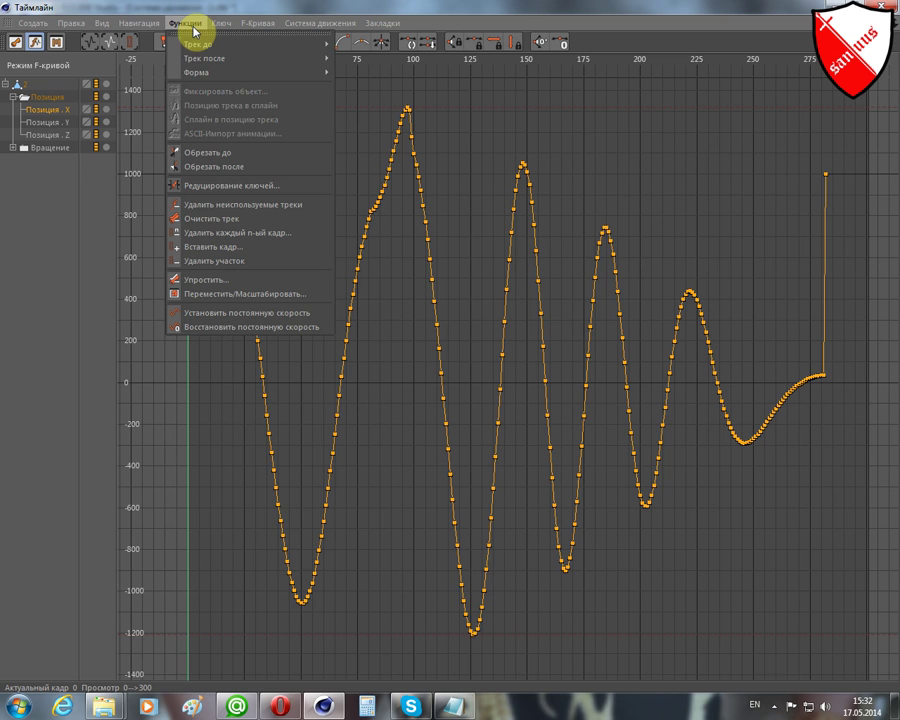
pyautogui.click(247, 191)
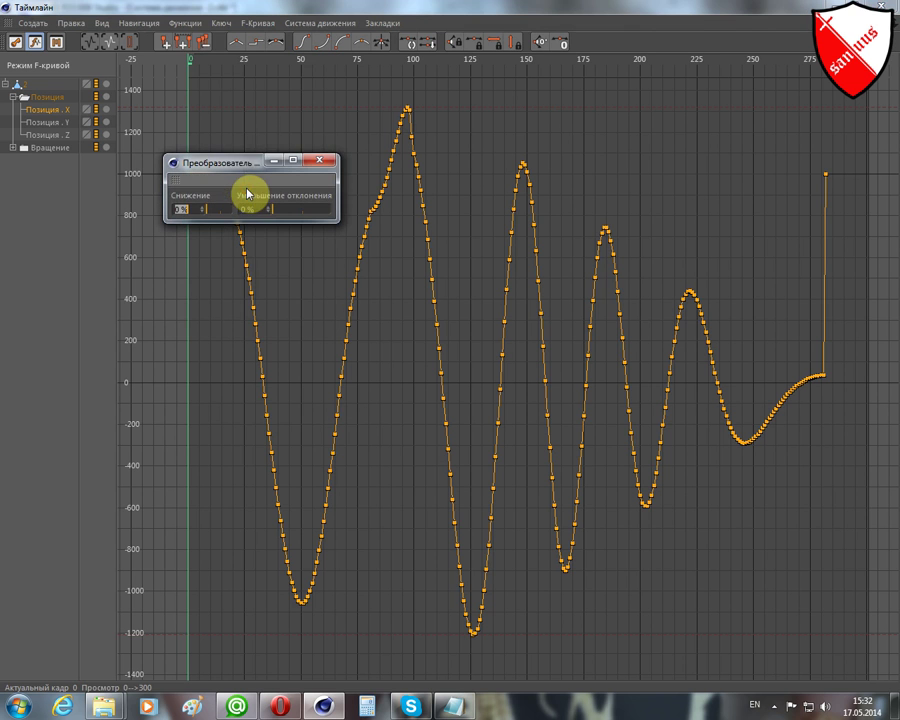
pyautogui.moveTo(240, 166); pyautogui.dragTo(205, 172)
pyautogui.moveTo(137, 329); pyautogui.dragTo(142, 439)
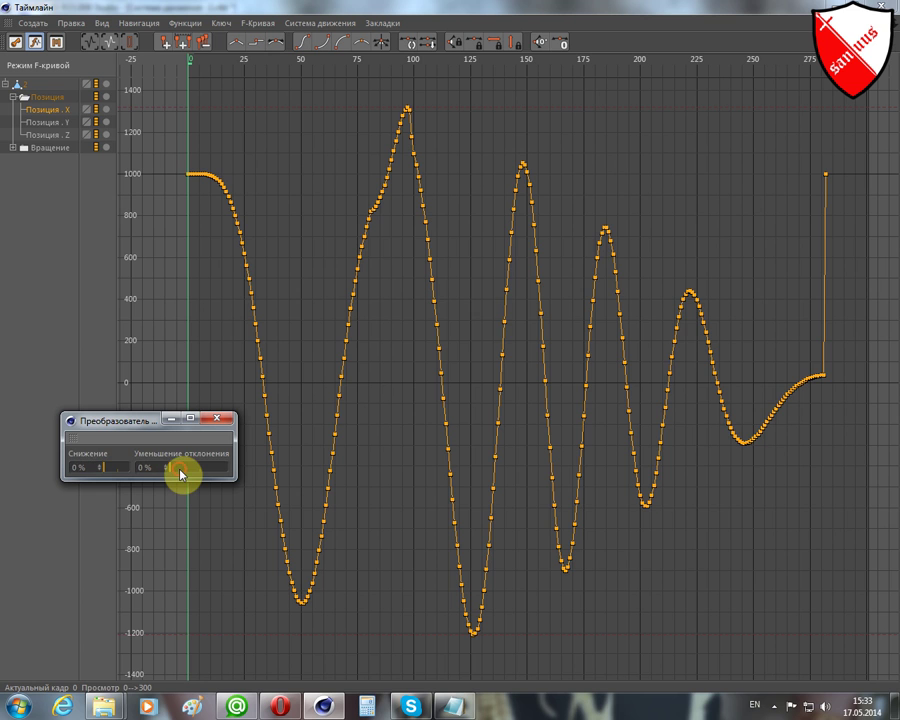
pyautogui.moveTo(185, 476); pyautogui.dragTo(192, 476)
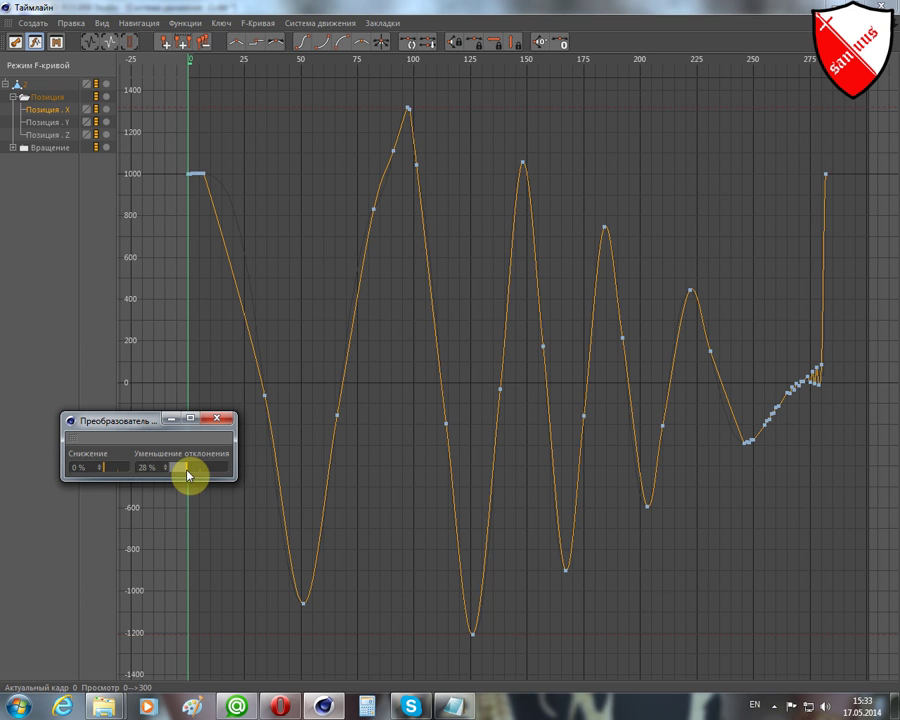
pyautogui.moveTo(187, 475); pyautogui.dragTo(172, 464)
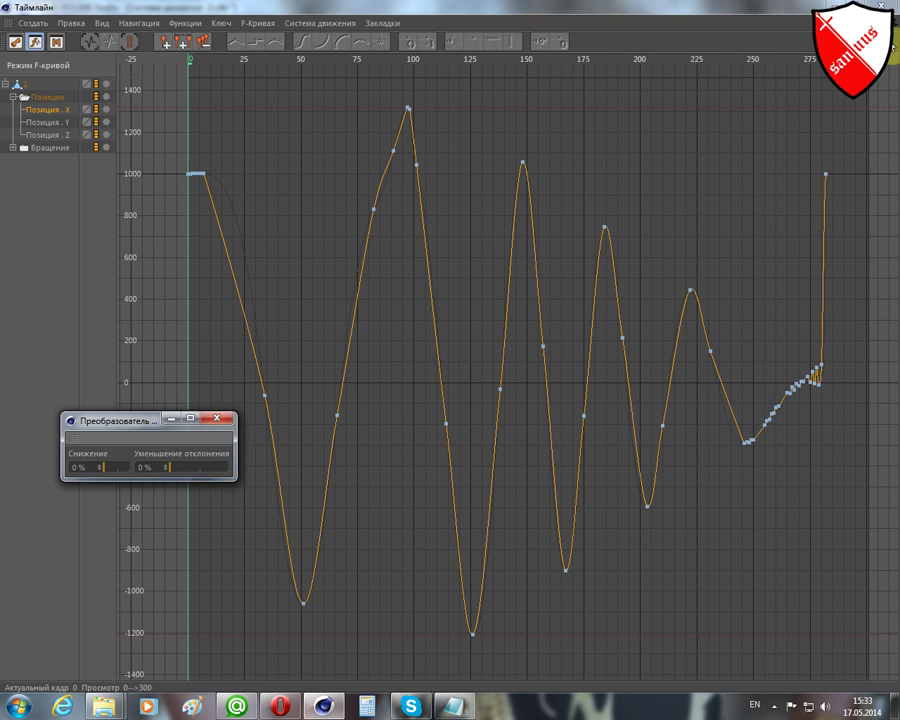
# Zoom into the middle waves and the frame-100 peak to compare against the snapshot
pyautogui.moveTo(500, 380)
pyautogui.keyDown('alt'); pyautogui.mouseDown(button='middle')
pyautogui.moveTo(520, 380)
pyautogui.moveTo(450, 343)
pyautogui.mouseUp(button='middle'); pyautogui.keyUp('alt')
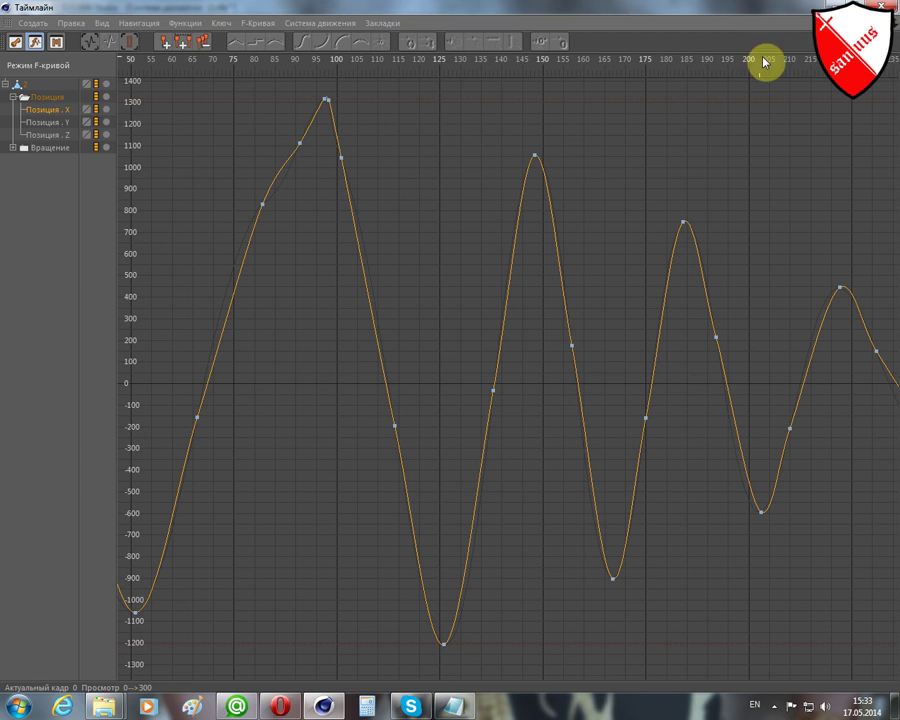
pyautogui.keyDown('alt'); pyautogui.moveTo(893, 30); pyautogui.dragTo(600, 300, button='right'); pyautogui.keyUp('alt')
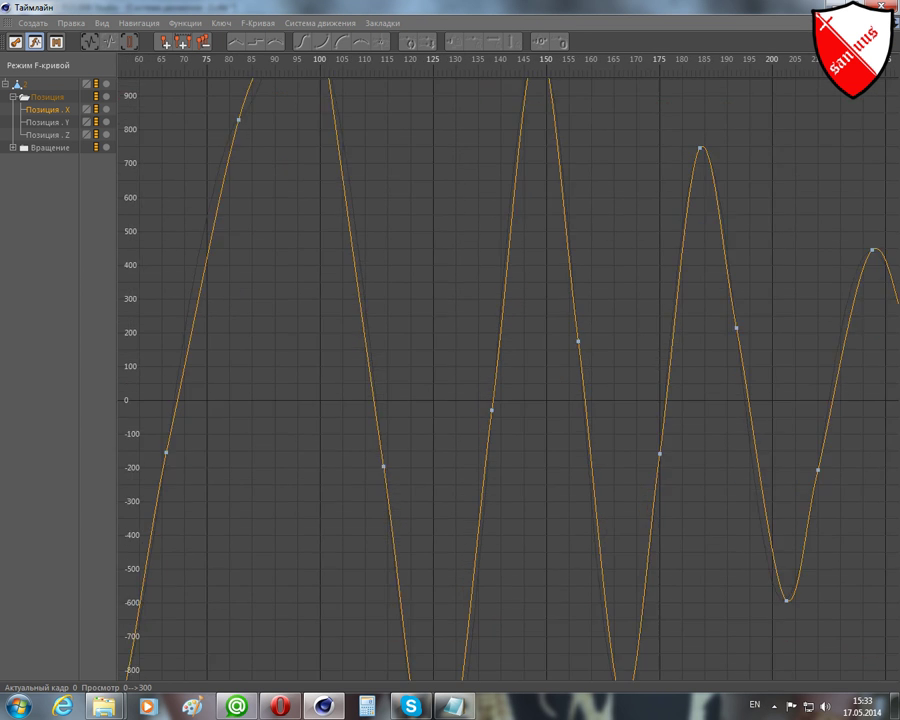
pyautogui.keyDown('alt'); pyautogui.moveTo(504, 369); pyautogui.dragTo(520, 350, button='right'); pyautogui.keyUp('alt')
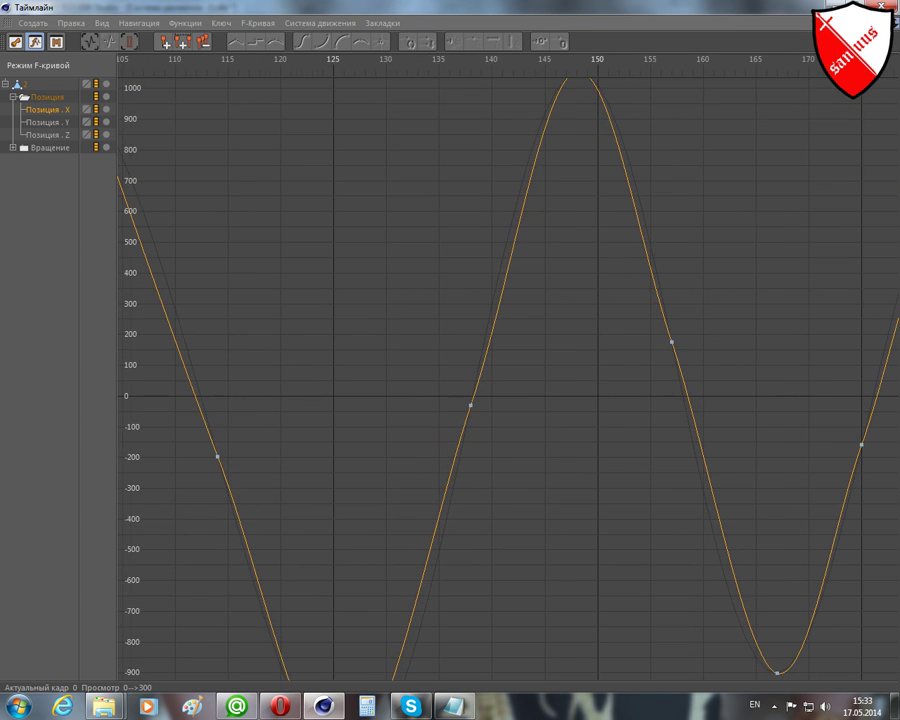
pyautogui.moveTo(143, 74)
pyautogui.keyDown('alt'); pyautogui.mouseDown(button='middle')
pyautogui.moveTo(384, 142)
pyautogui.moveTo(460, 285)
pyautogui.mouseUp(button='middle'); pyautogui.keyUp('alt')
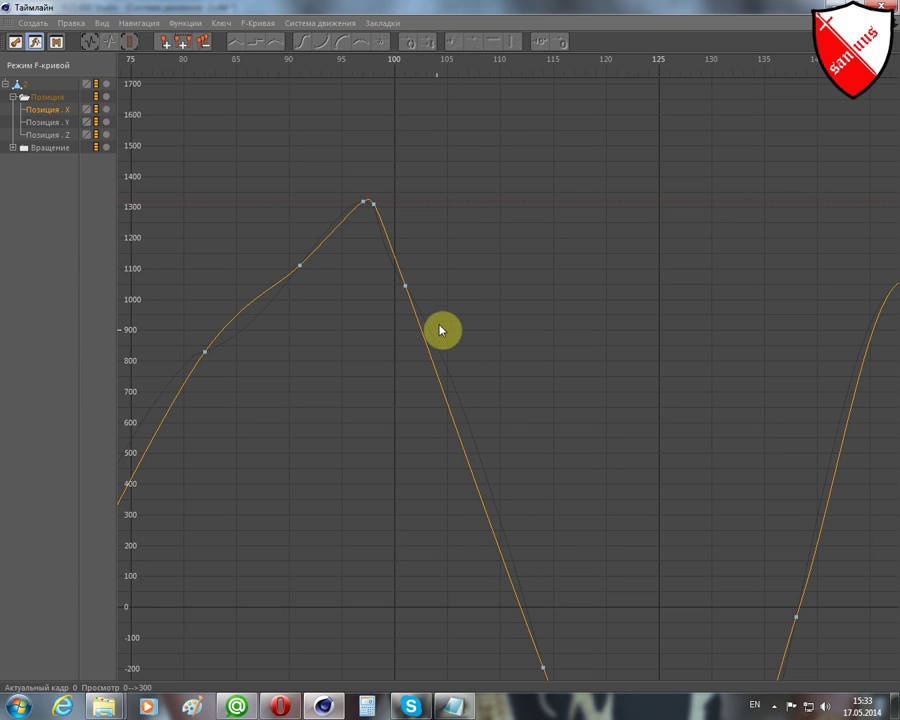
# Frame the whole curve and box-select the crowded keys just after frame 0
pyautogui.press('h')
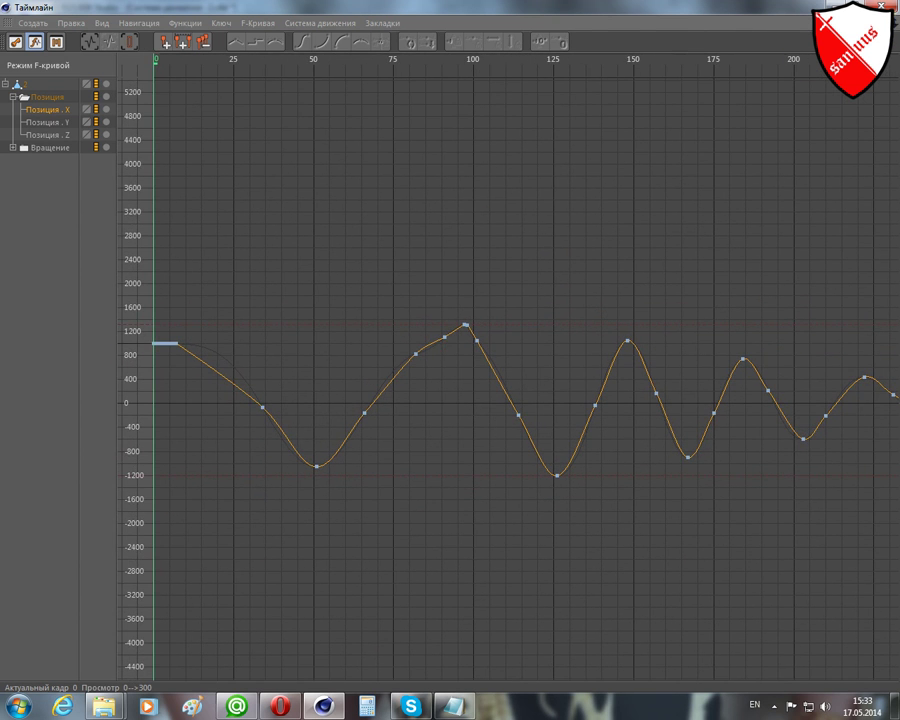
pyautogui.moveTo(319, 319); pyautogui.dragTo(449, 343, button='middle')
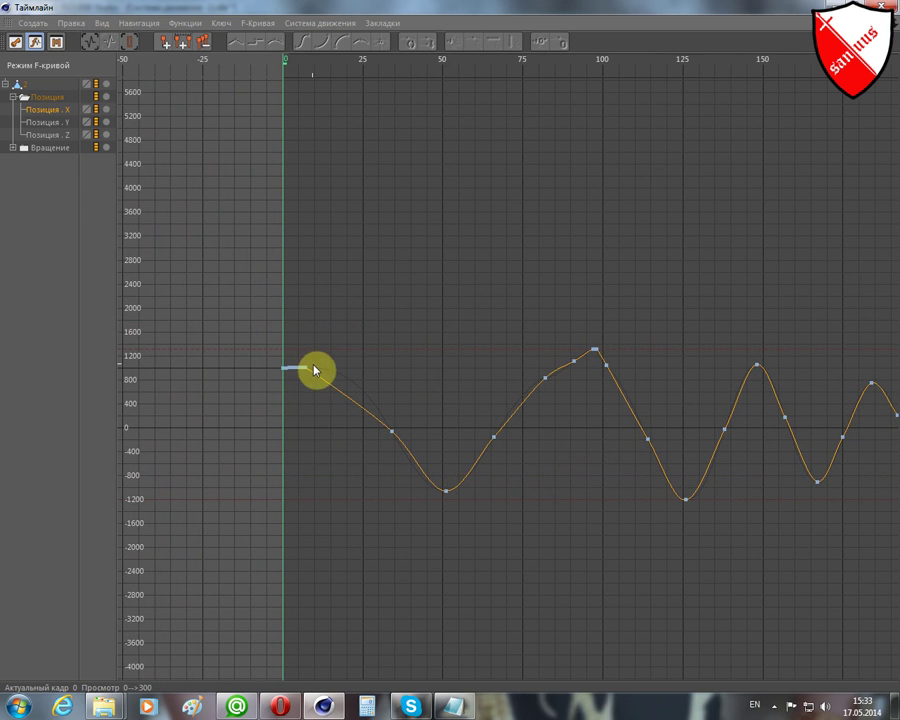
pyautogui.moveTo(358, 346); pyautogui.dragTo(244, 424)
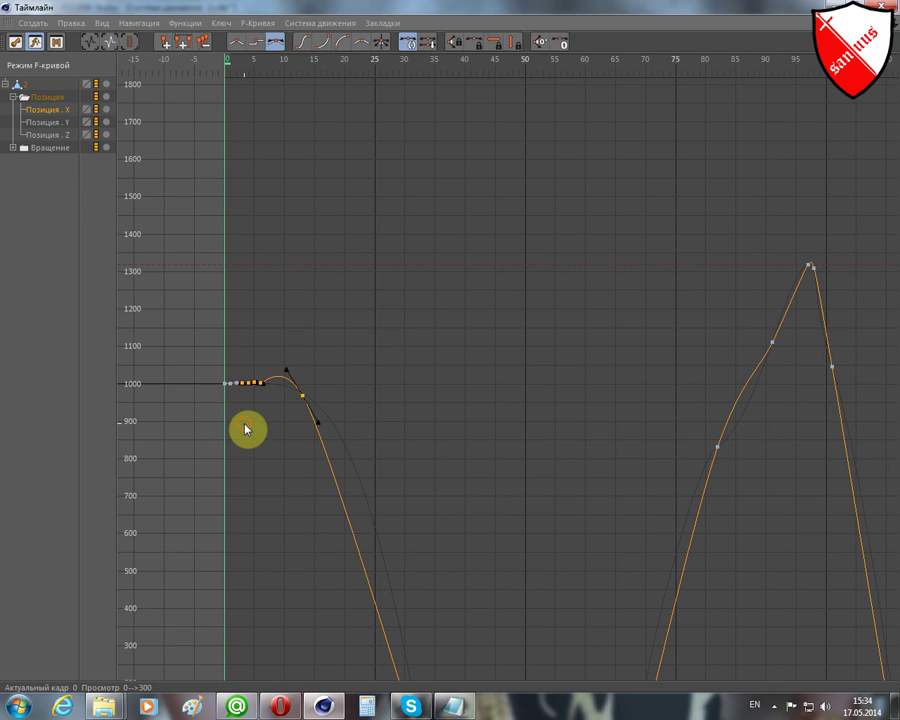
# Delete the crowded early keys and flatten the tangent leaving the frame-0 key at 1000
pyautogui.press('Delete')
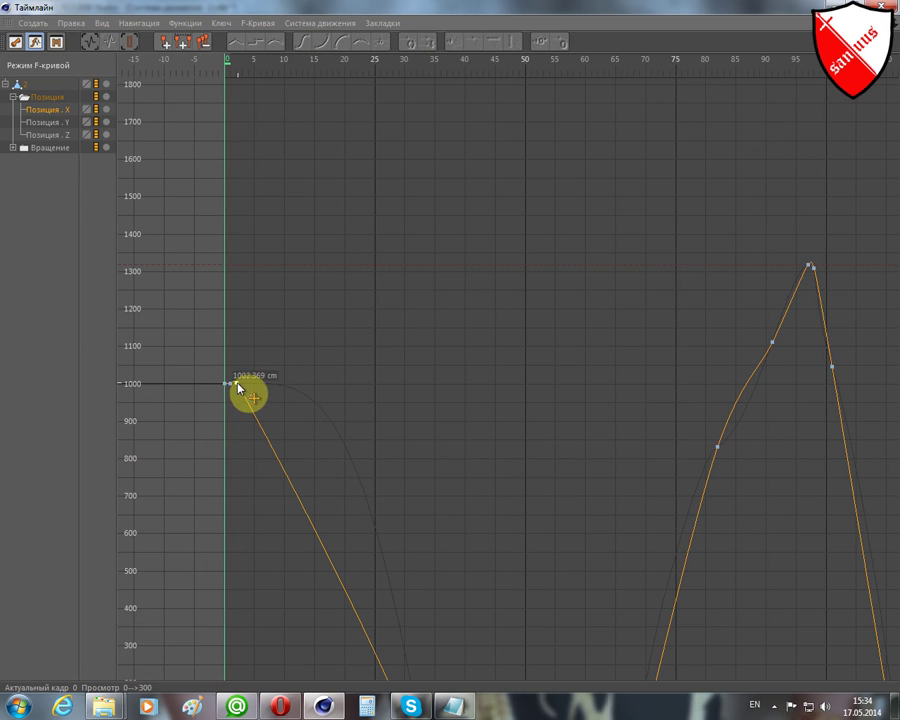
pyautogui.moveTo(237, 383); pyautogui.dragTo(315, 406)
pyautogui.click(234, 384)
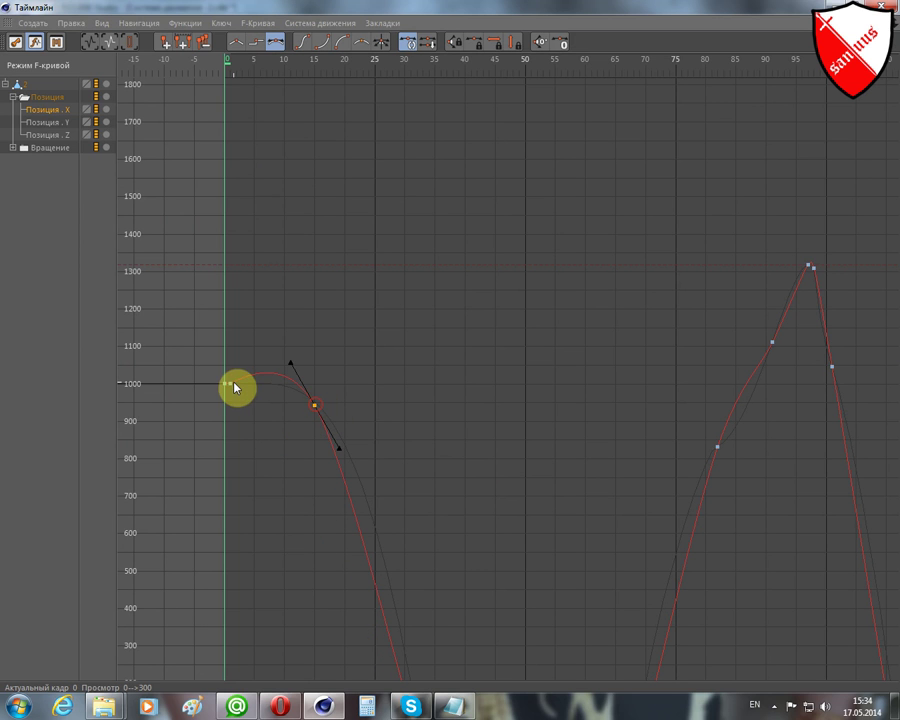
pyautogui.moveTo(242, 388); pyautogui.dragTo(256, 392)
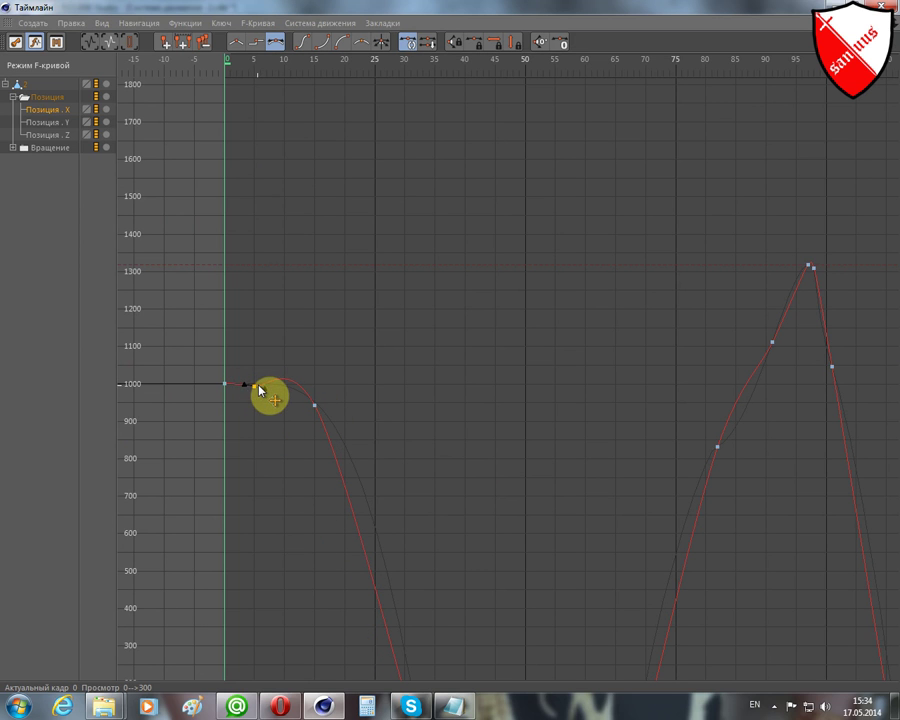
# Add a key near frame 6 and reshape the frame-20 key and its tangent to follow the snapshot
pyautogui.keyDown('ctrl'); pyautogui.click(262, 386); pyautogui.keyUp('ctrl')
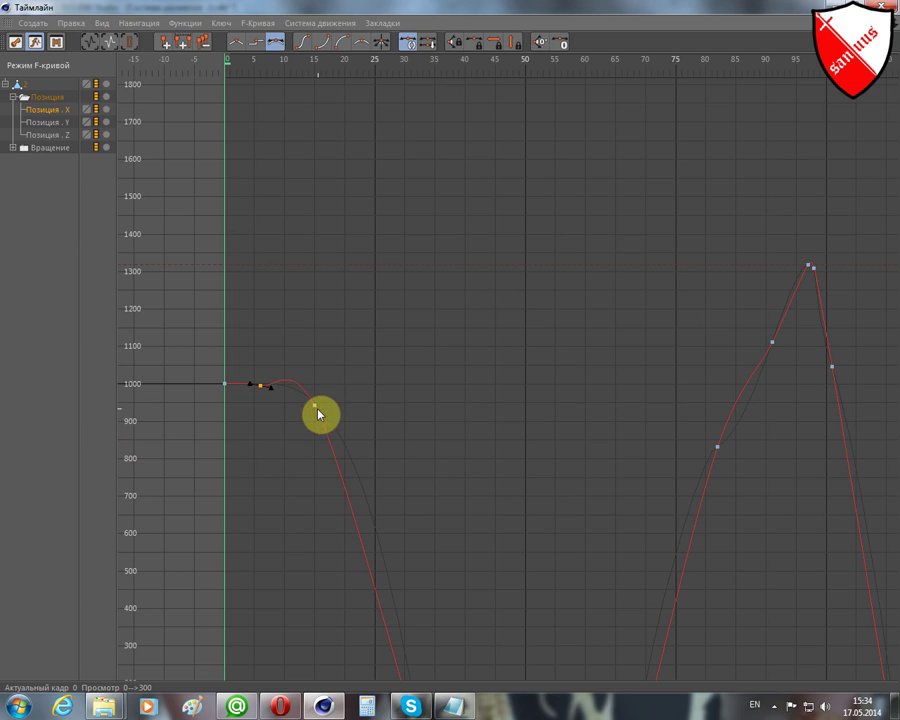
pyautogui.click(340, 429)
pyautogui.moveTo(318, 384); pyautogui.dragTo(311, 392)
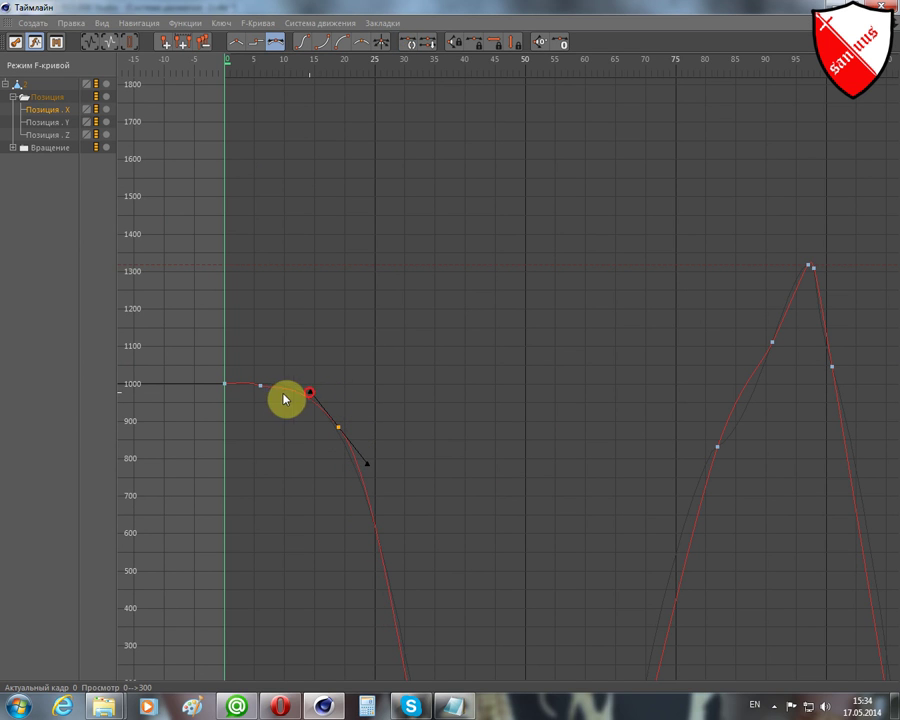
pyautogui.click(261, 386)
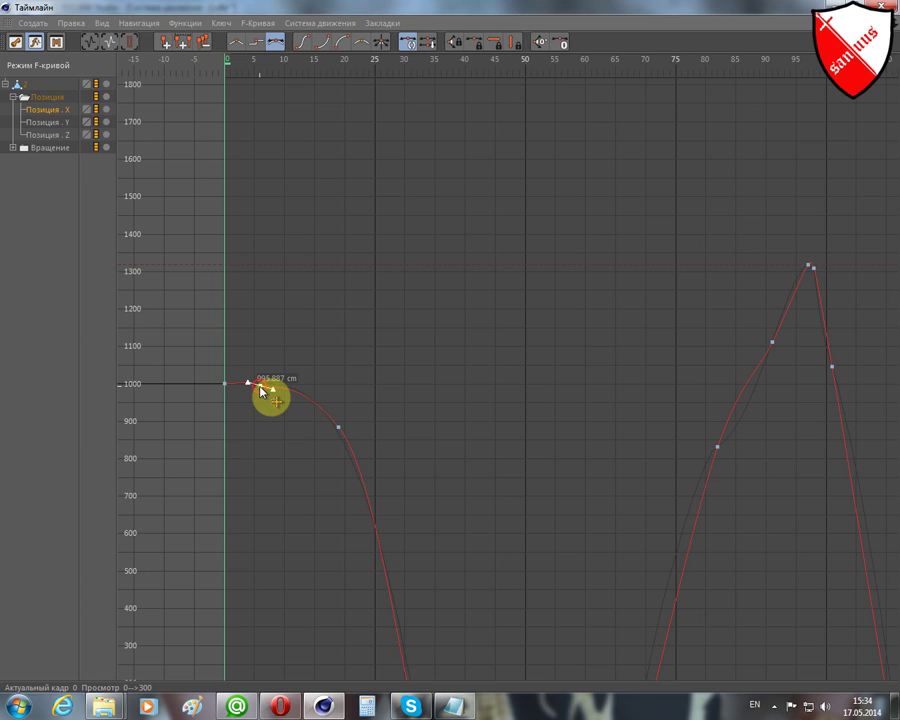
pyautogui.moveTo(278, 389); pyautogui.dragTo(284, 385)
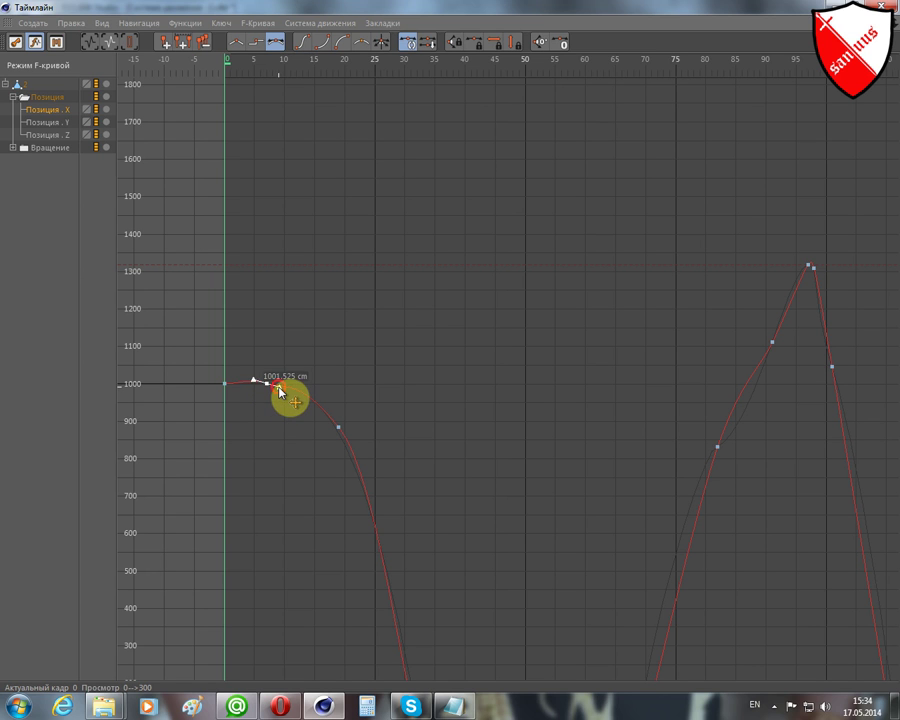
pyautogui.click(338, 428)
pyautogui.moveTo(336, 432); pyautogui.dragTo(333, 435)
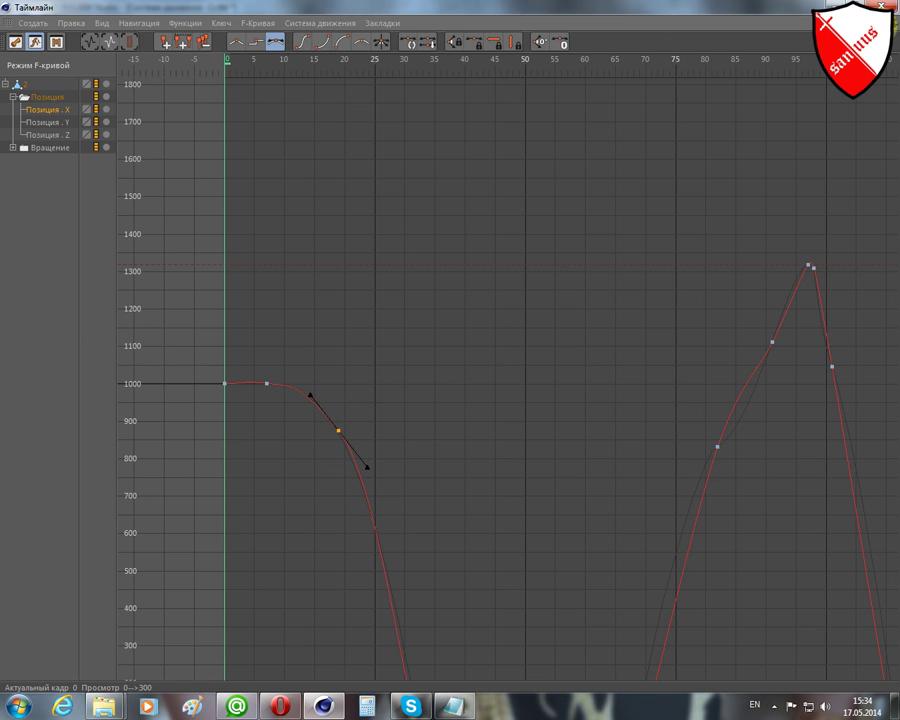
pyautogui.press('h')
pyautogui.keyDown('alt'); pyautogui.moveTo(717, 211); pyautogui.dragTo(520, 395, button='right'); pyautogui.keyUp('alt')
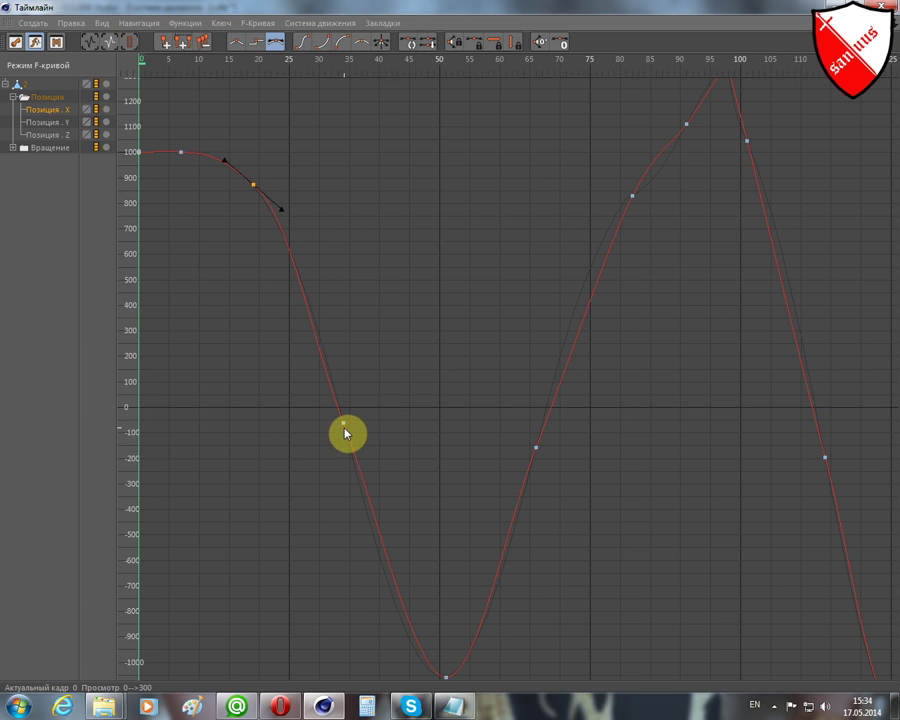
# Set the slope at the frame-35 key and reshape the curve's minimum around frame 51
pyautogui.click(416, 448)
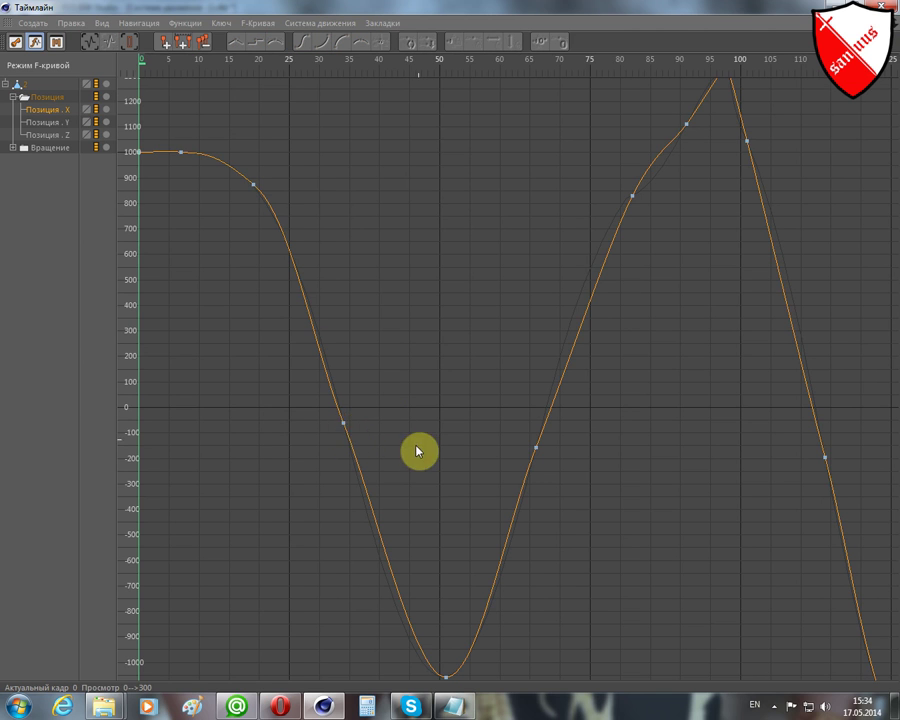
pyautogui.click(344, 423)
pyautogui.moveTo(370, 488); pyautogui.dragTo(367, 491)
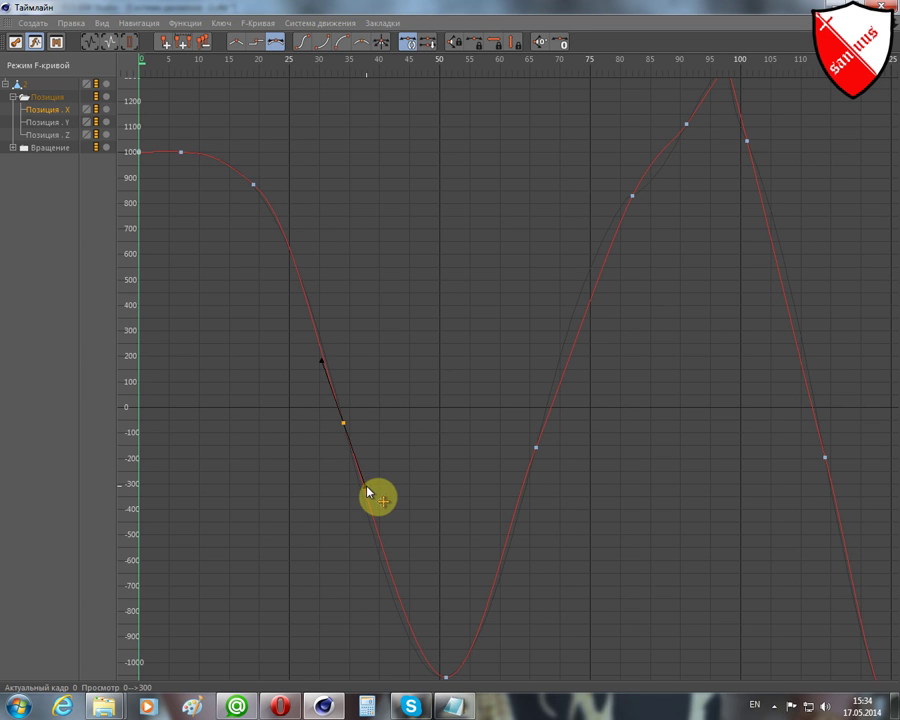
pyautogui.click(446, 677)
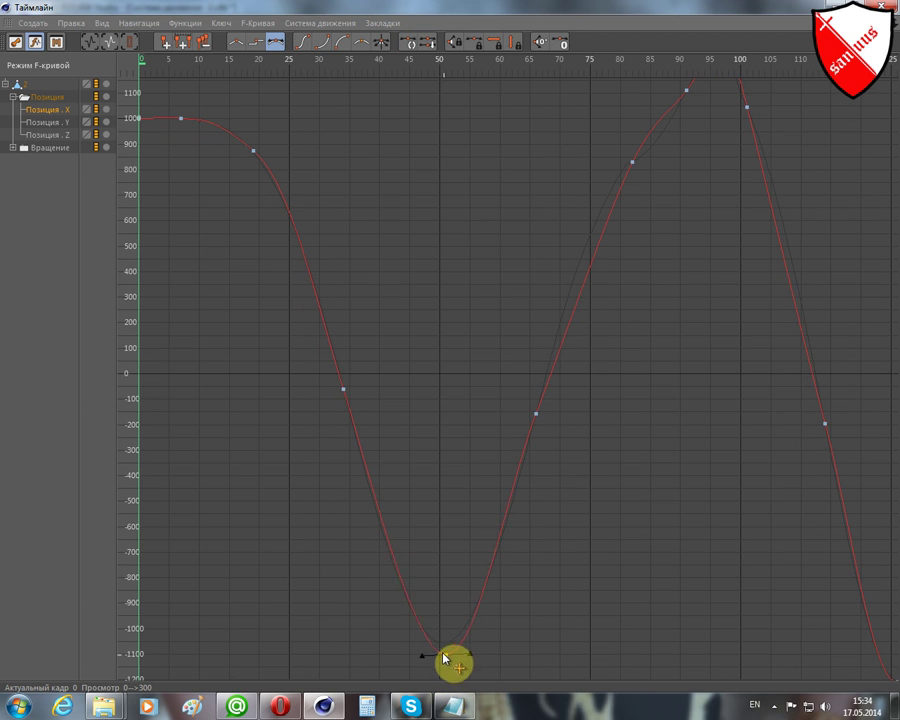
pyautogui.moveTo(441, 650); pyautogui.dragTo(475, 651)
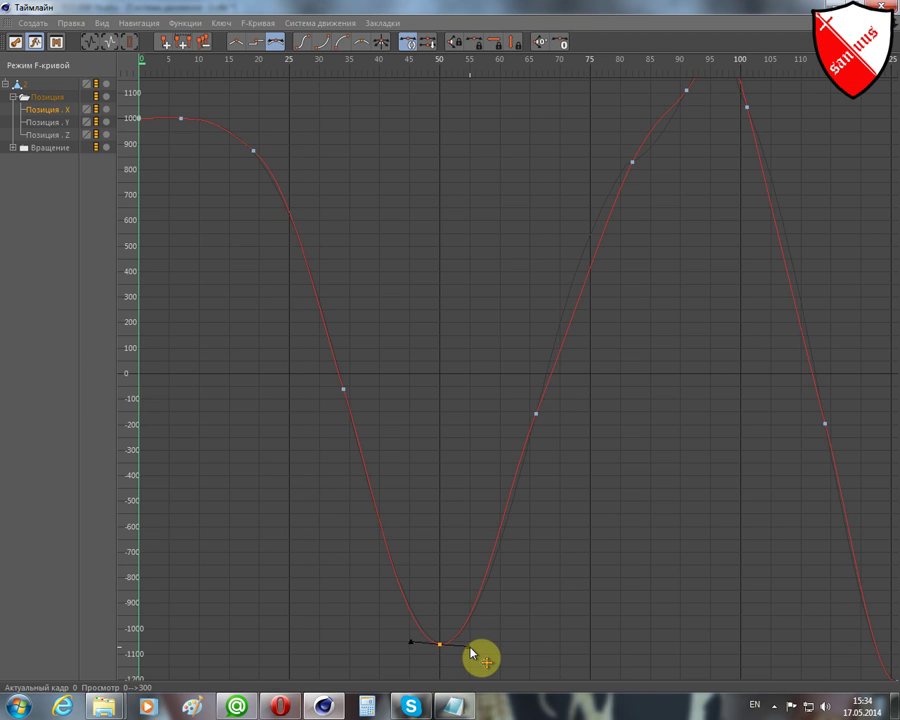
pyautogui.click(442, 645)
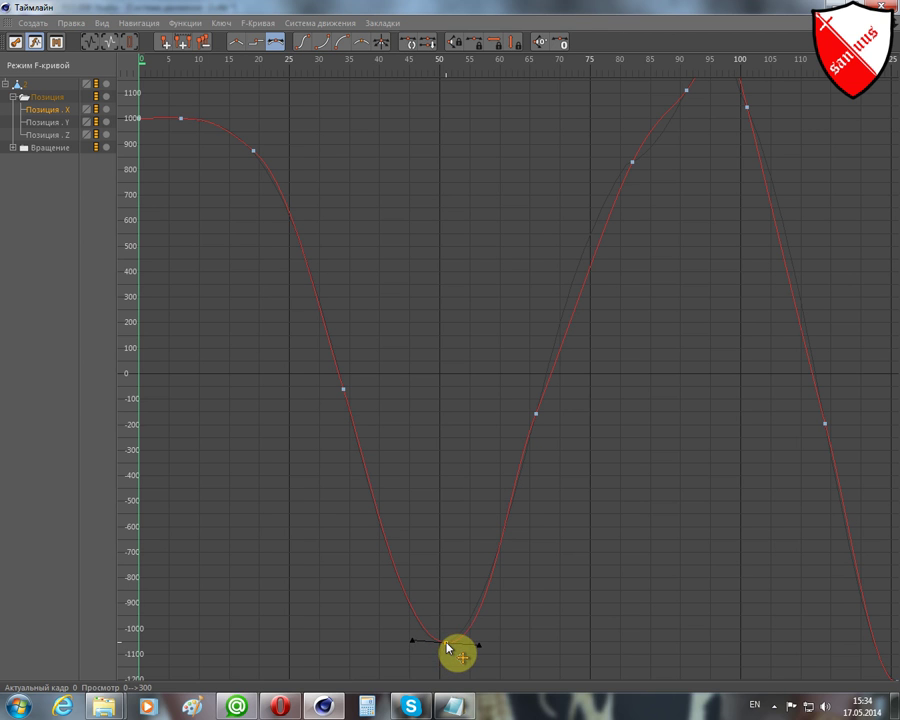
# Steepen the tangent at the frame-66 key and level the frame-51 bottom key horizontally
pyautogui.click(536, 414)
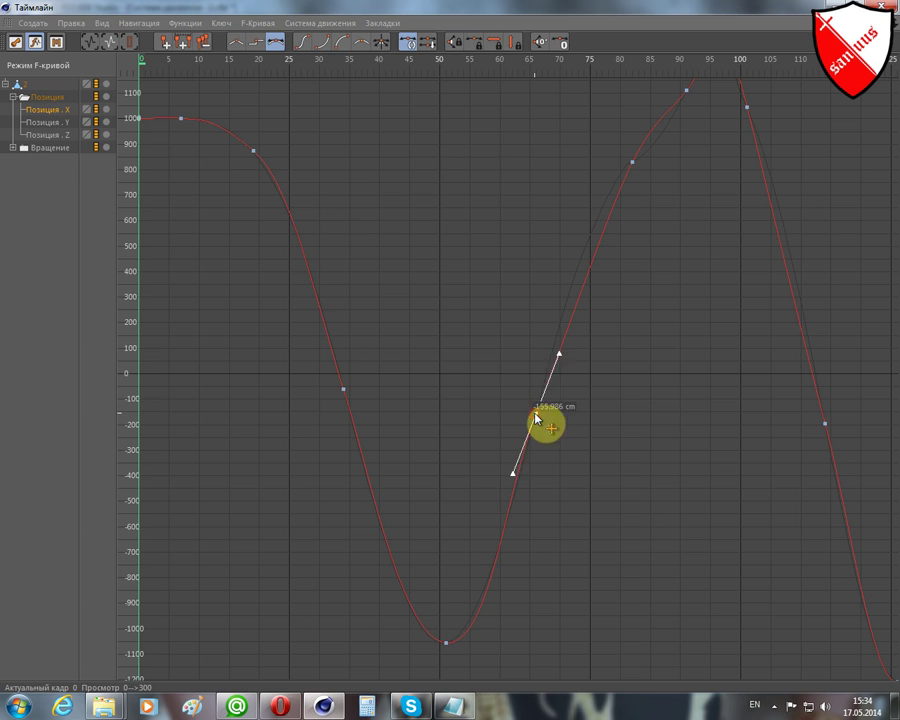
pyautogui.click(555, 355)
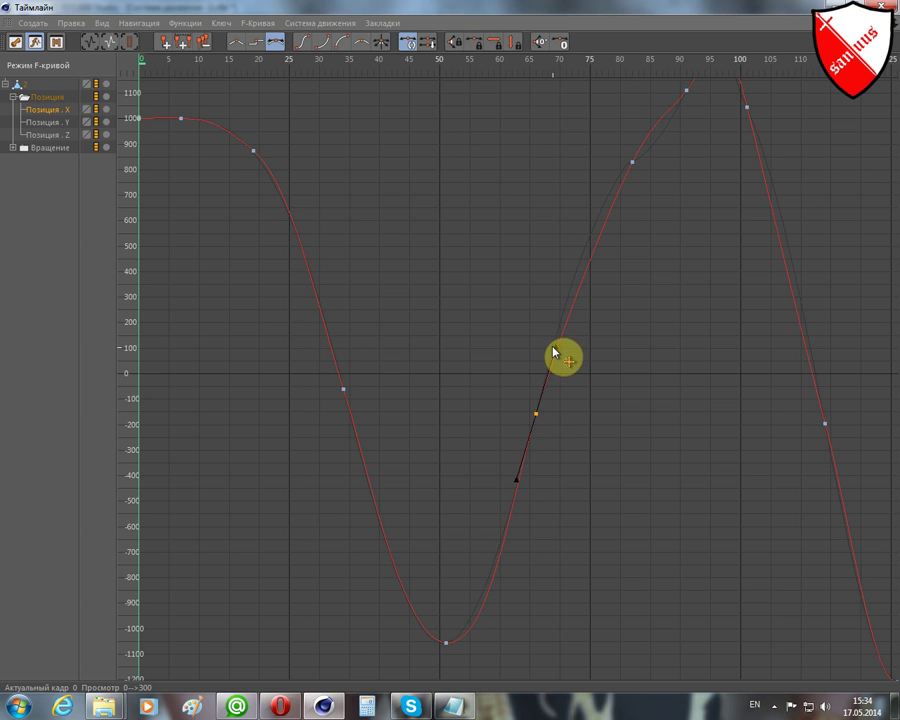
pyautogui.moveTo(553, 350)
pyautogui.mouseDown()
pyautogui.moveTo(561, 345)
pyautogui.moveTo(545, 369)
pyautogui.mouseUp()
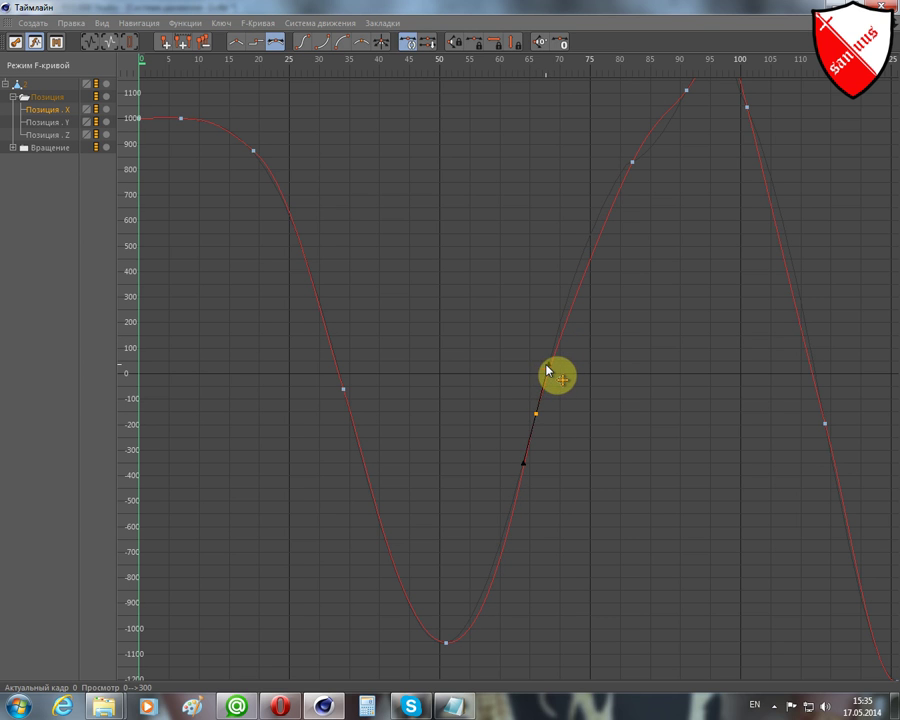
pyautogui.click(446, 642)
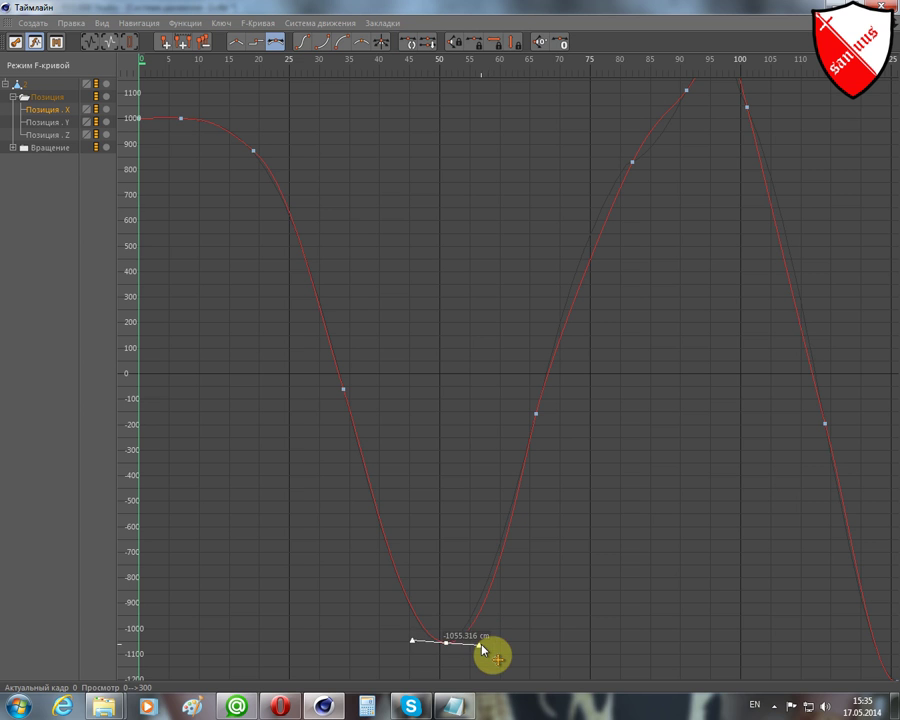
pyautogui.moveTo(482, 645); pyautogui.dragTo(482, 642)
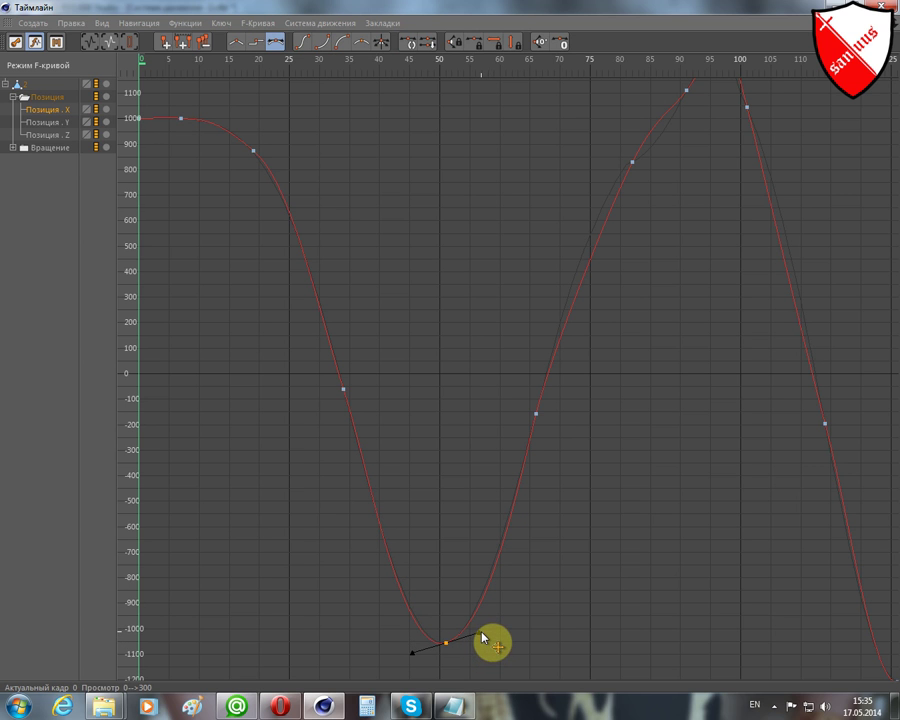
# Break the frame-82 key's tangents and angle its incoming side for a smooth rise
pyautogui.click(632, 162)
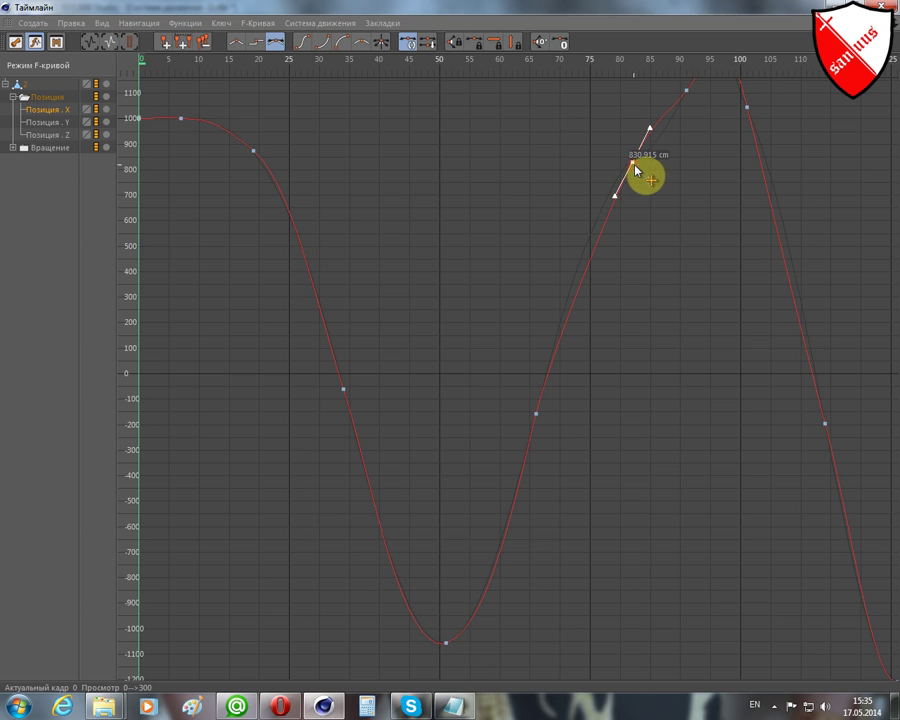
pyautogui.click(324, 44)
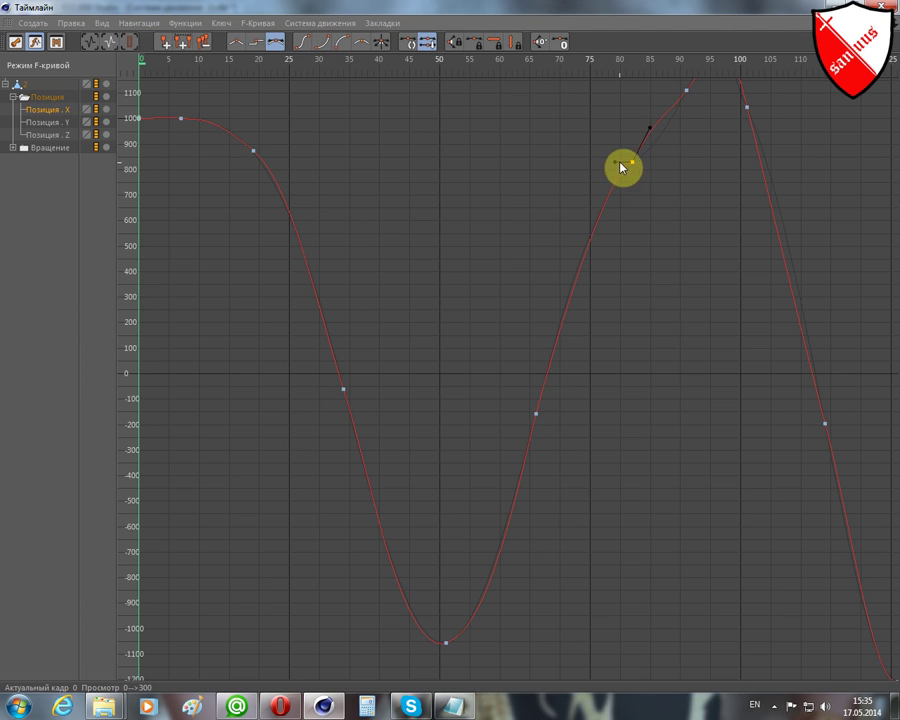
pyautogui.moveTo(614, 162)
pyautogui.mouseDown()
pyautogui.moveTo(594, 205)
pyautogui.moveTo(594, 196)
pyautogui.mouseUp()
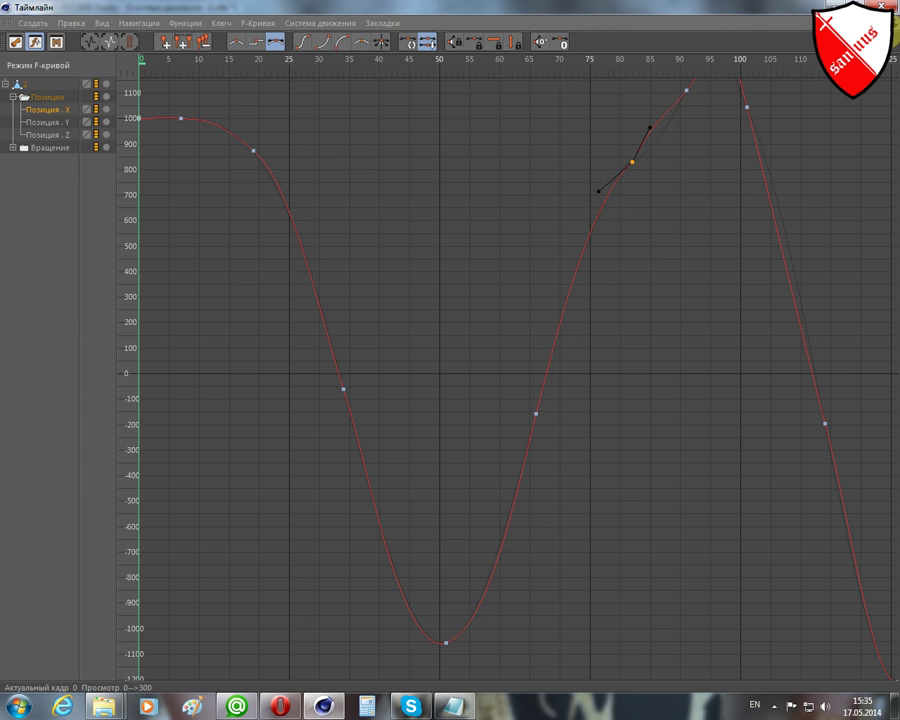
pyautogui.moveTo(448, 343); pyautogui.dragTo(631, 26, button='middle')
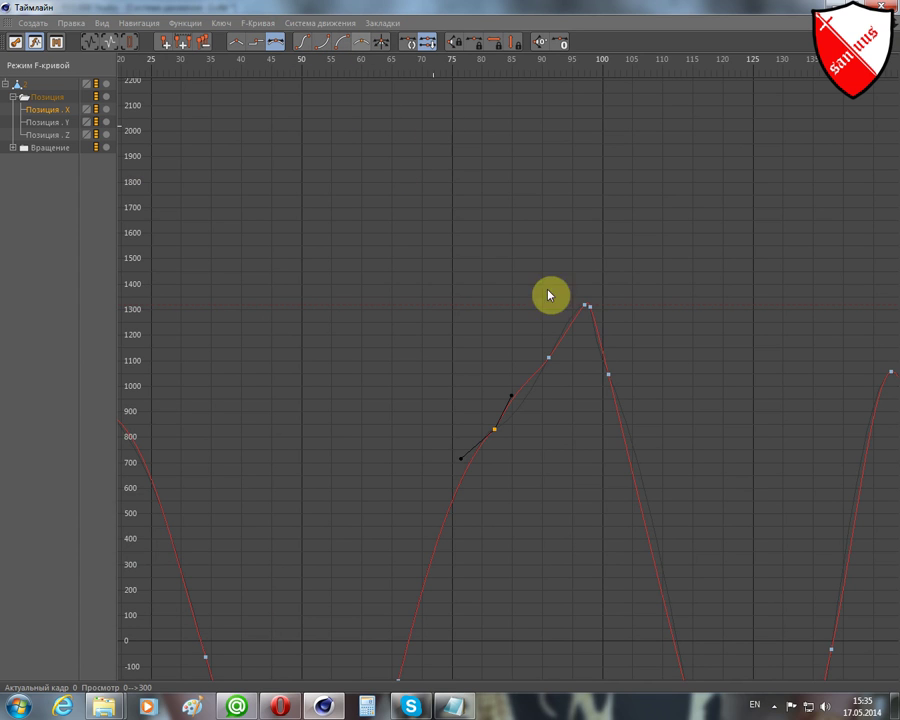
# Fine-tune the frame-82 slope and unify the tangents of the 1300 peak key
pyautogui.click(513, 400)
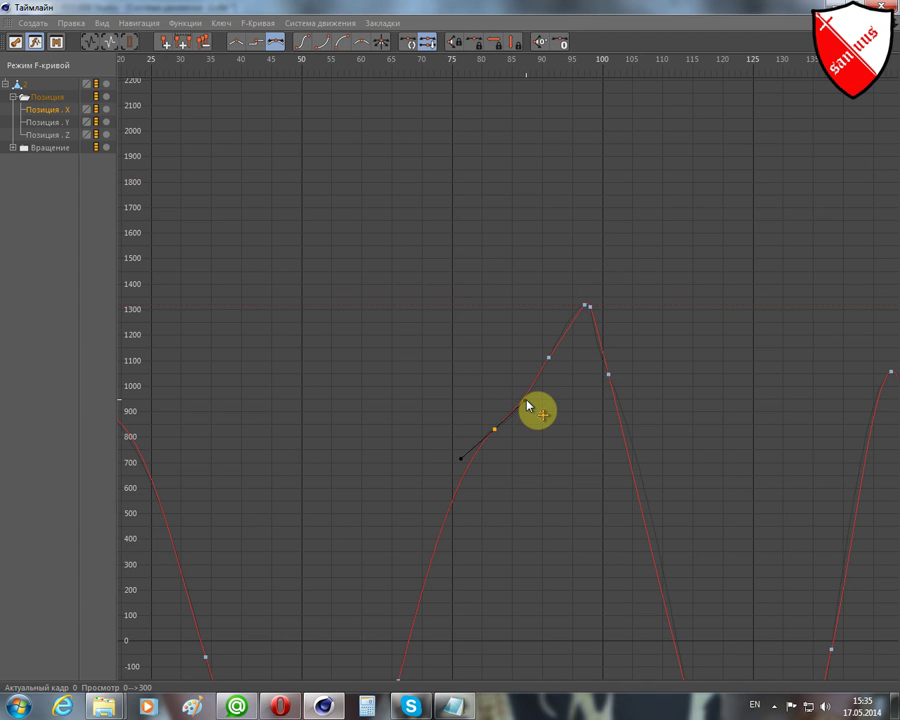
pyautogui.moveTo(528, 404); pyautogui.dragTo(522, 404)
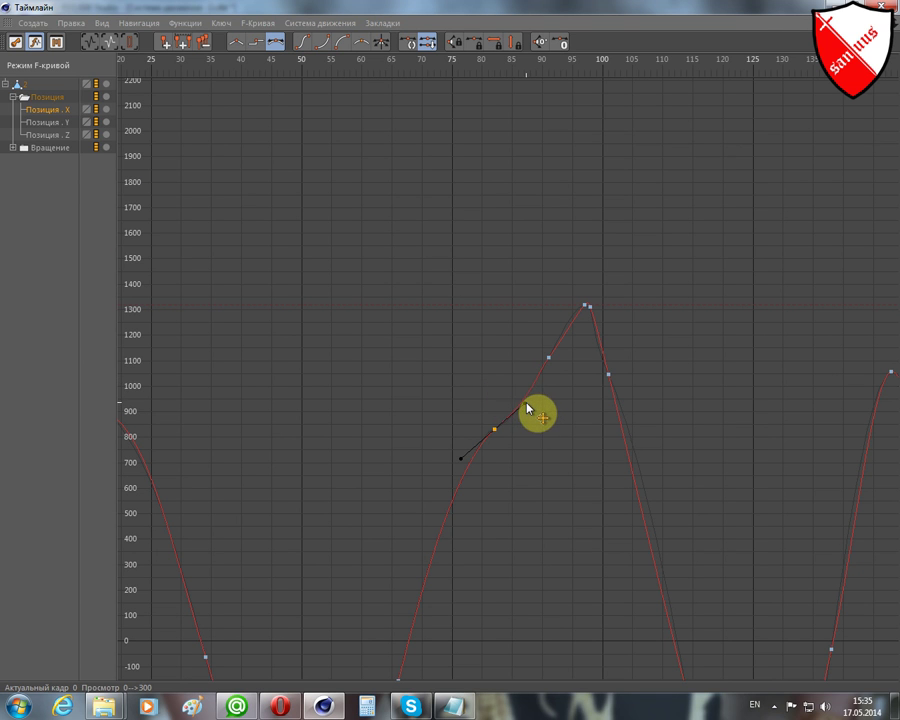
pyautogui.click(584, 306)
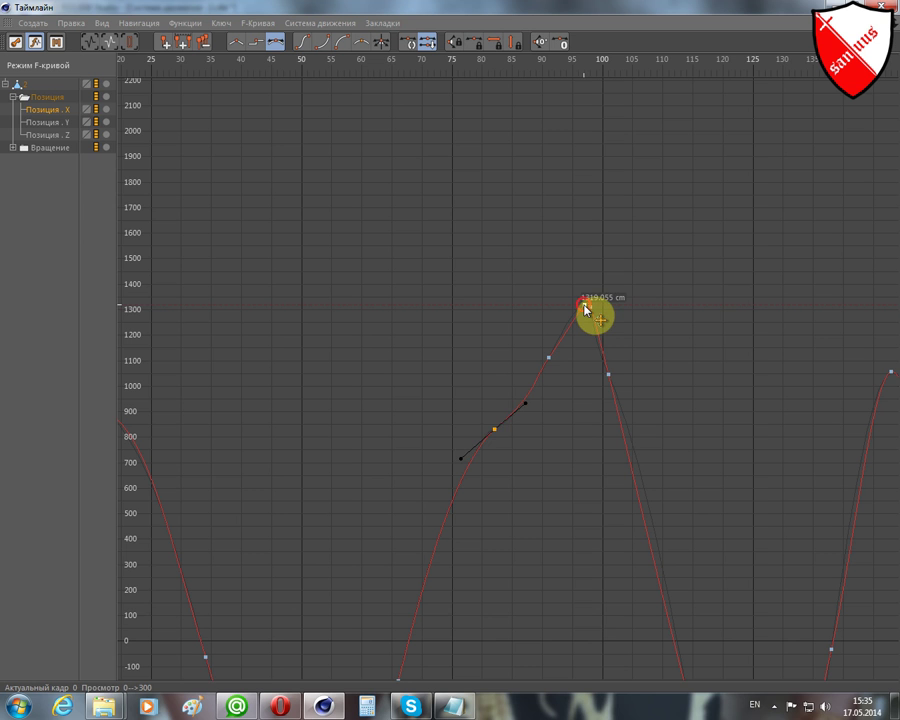
pyautogui.click(578, 309)
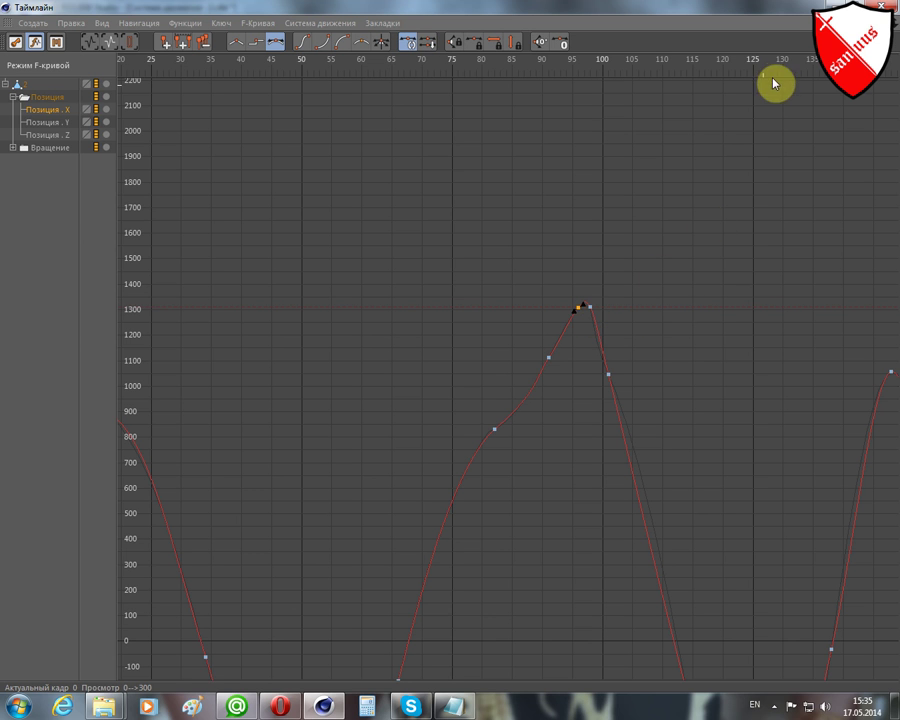
# Adjust the tangents at frames 114 and 101 to reshape the fall after the peak
pyautogui.moveTo(617, 413); pyautogui.dragTo(395, 287, button='middle')
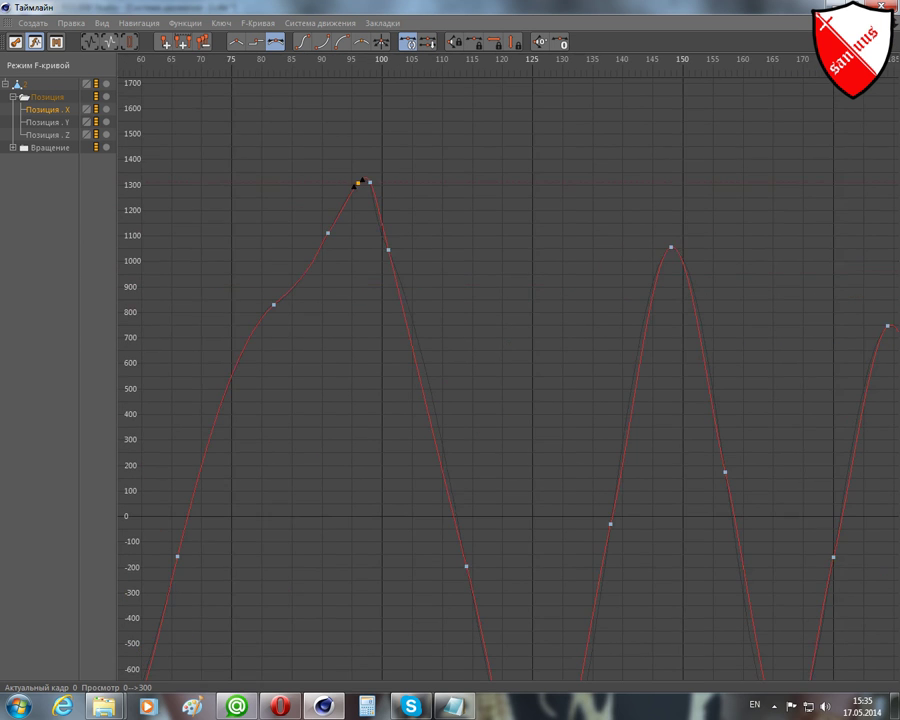
pyautogui.click(465, 564)
pyautogui.moveTo(447, 494); pyautogui.dragTo(451, 490)
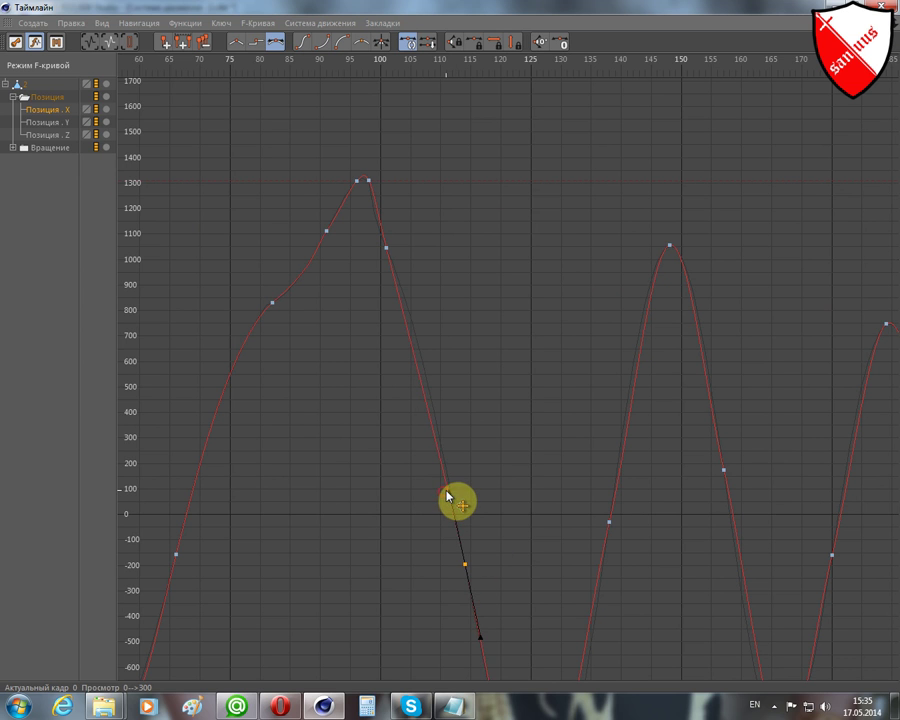
pyautogui.click(387, 249)
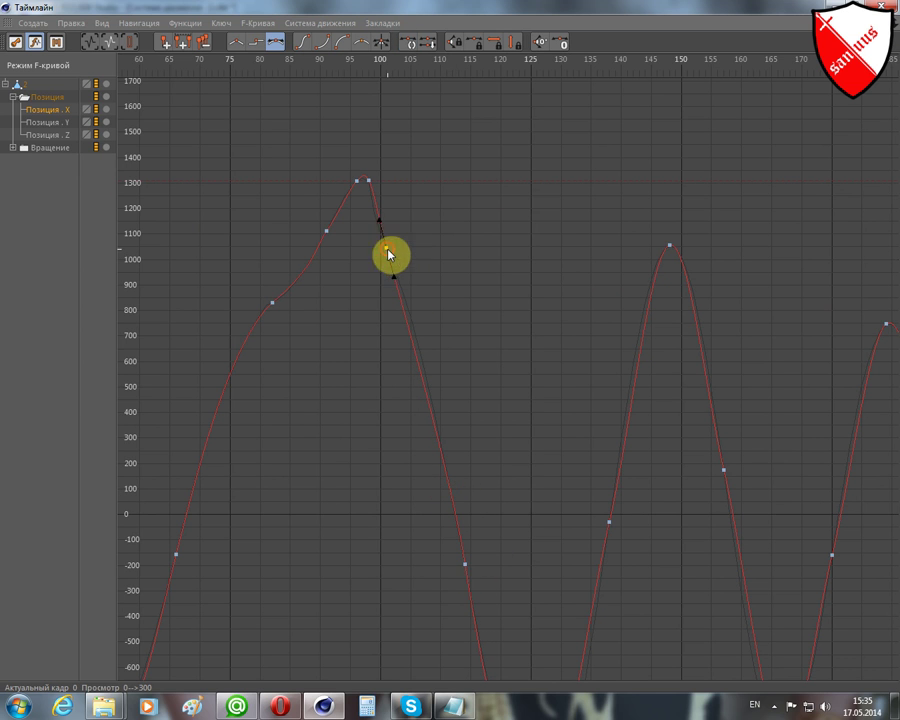
pyautogui.moveTo(396, 279); pyautogui.dragTo(422, 274)
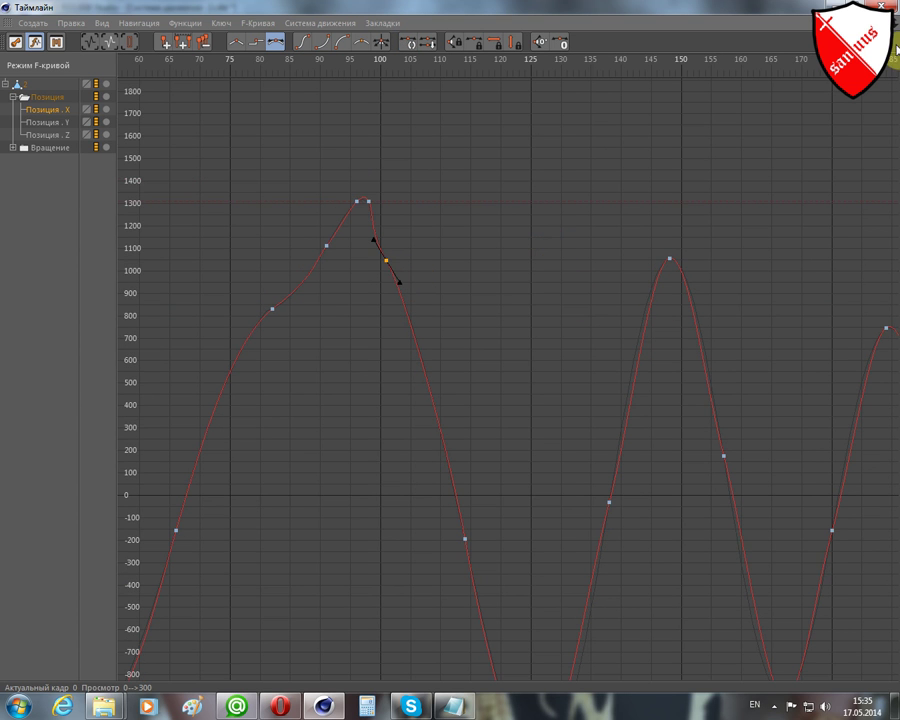
pyautogui.moveTo(500, 400); pyautogui.dragTo(348, 237, button='middle')
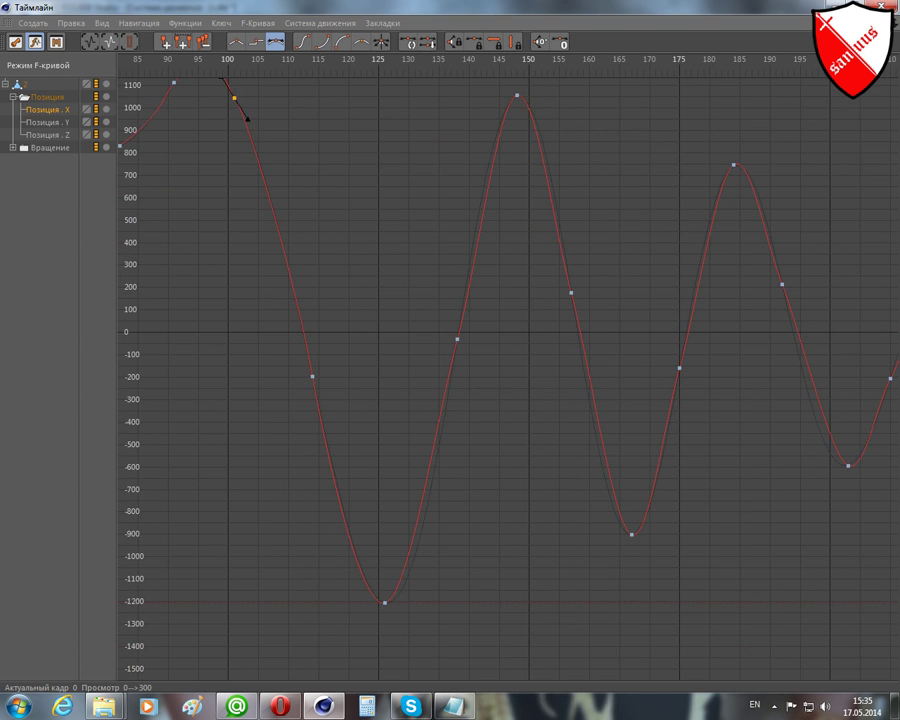
# Lengthen and level the tangent of the low frame-125 key to match the snapshot
pyautogui.click(385, 603)
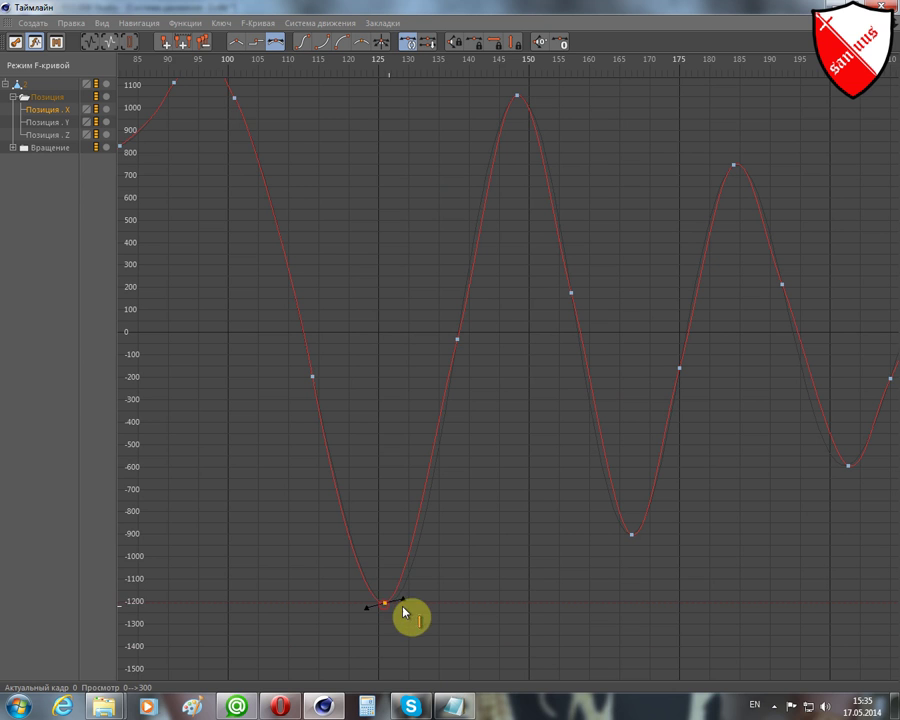
pyautogui.moveTo(403, 606)
pyautogui.mouseDown()
pyautogui.moveTo(411, 609)
pyautogui.moveTo(392, 611)
pyautogui.mouseUp()
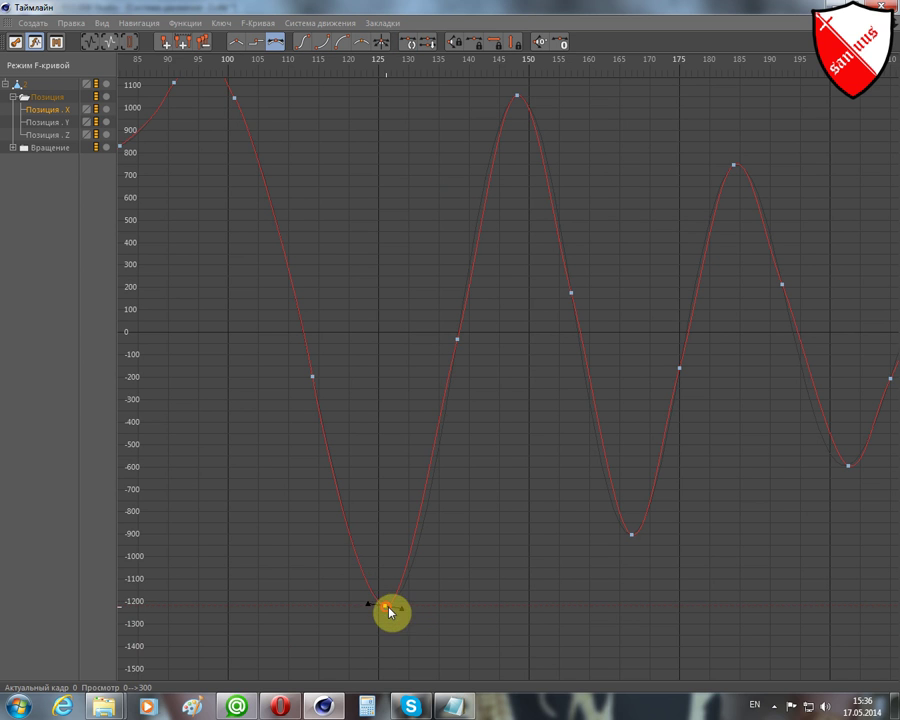
pyautogui.moveTo(389, 612); pyautogui.dragTo(414, 616)
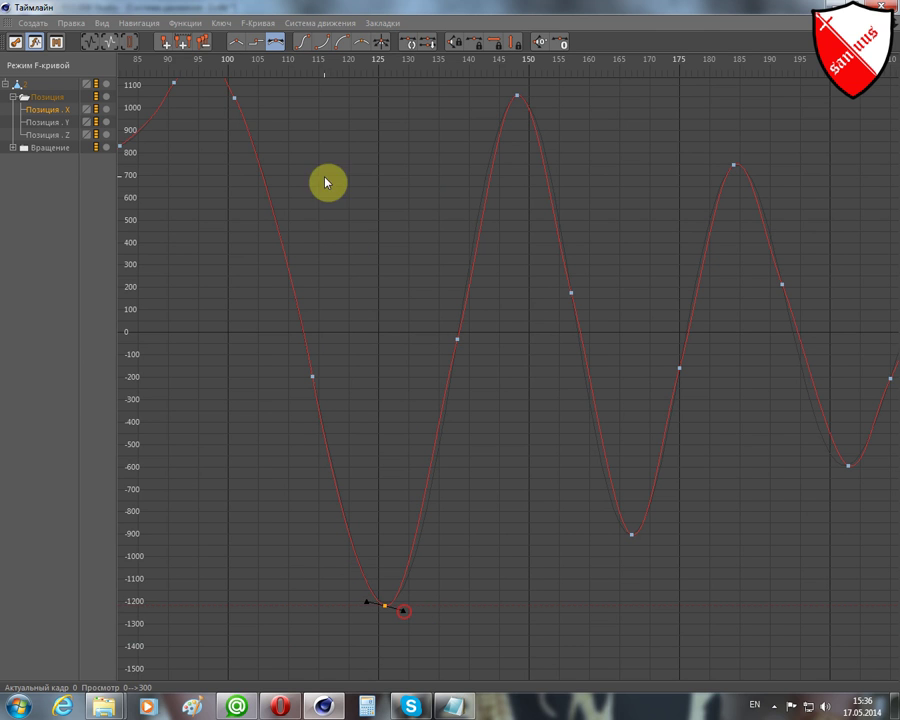
pyautogui.click(318, 42)
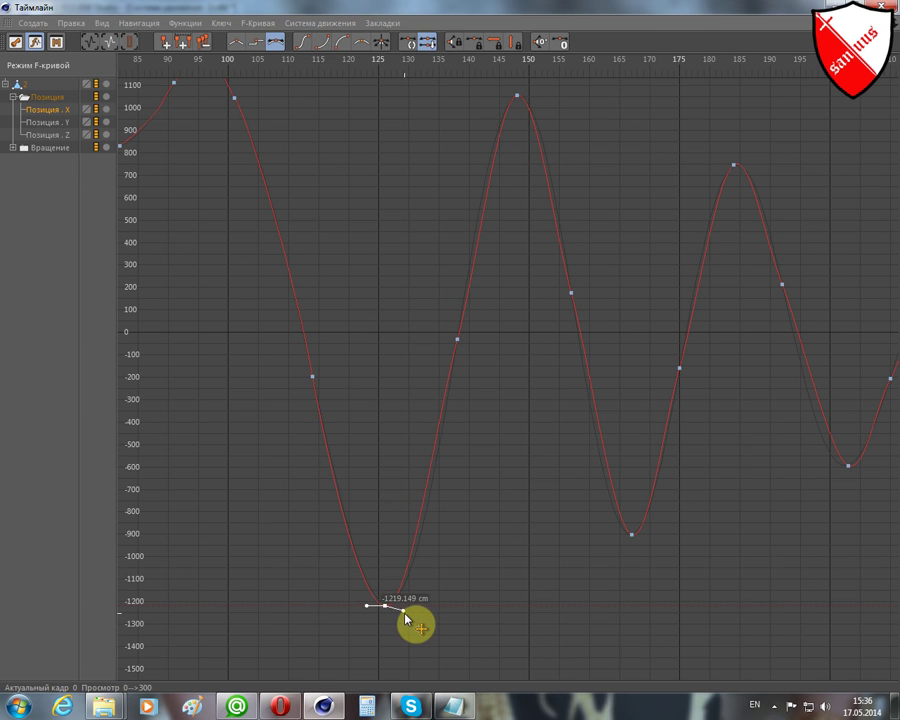
pyautogui.moveTo(405, 612); pyautogui.dragTo(411, 609)
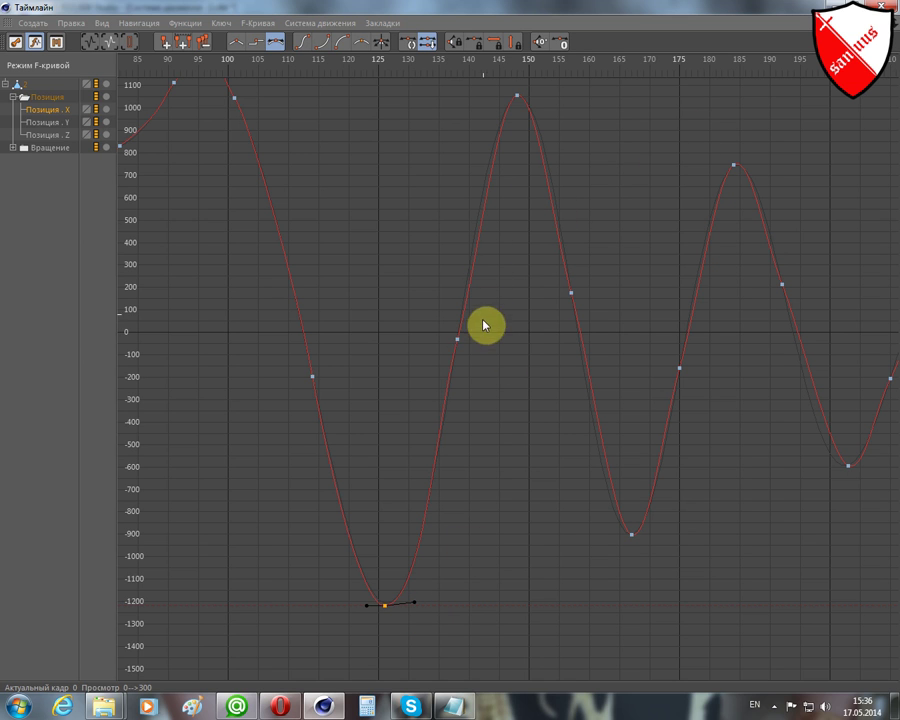
# Reshape the tangents at the frame 138, 157 and 167 (−900 dip) keys to fit the snapshot
pyautogui.click(457, 339)
pyautogui.click(324, 42)
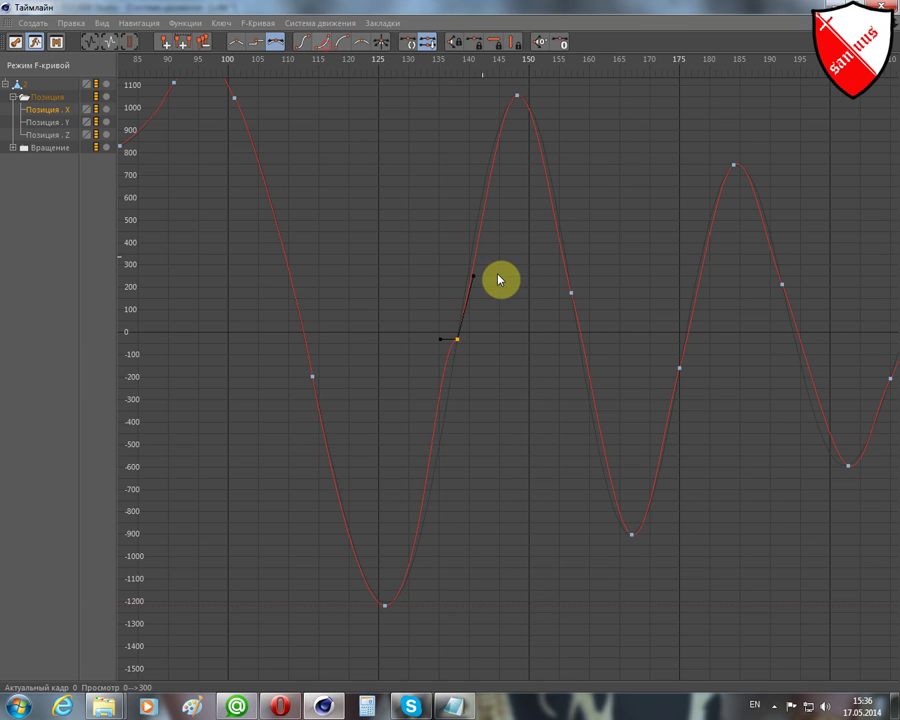
pyautogui.moveTo(441, 339); pyautogui.dragTo(444, 396)
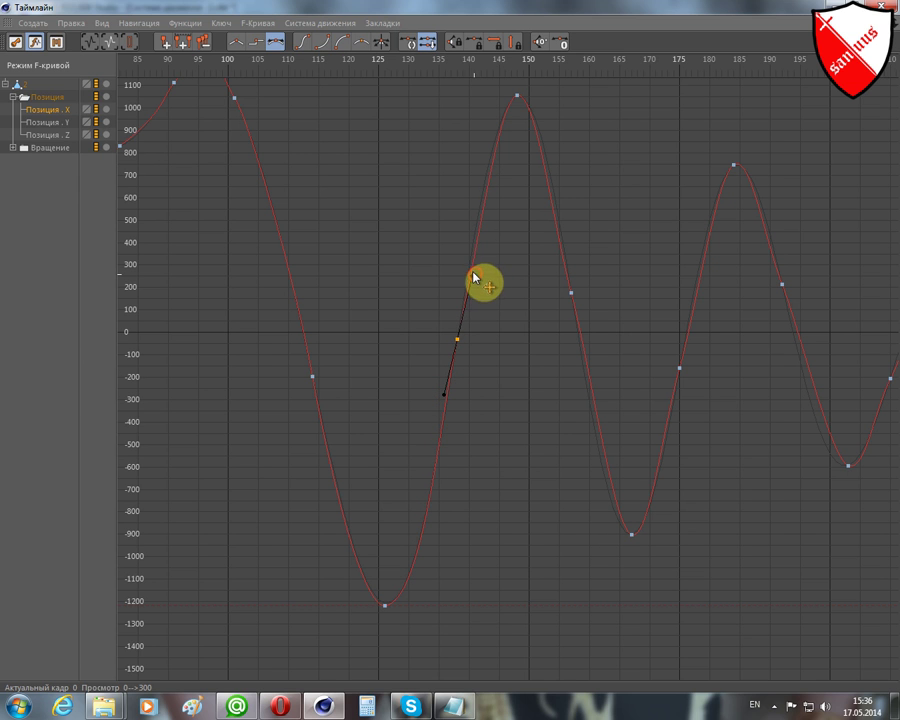
pyautogui.click(571, 293)
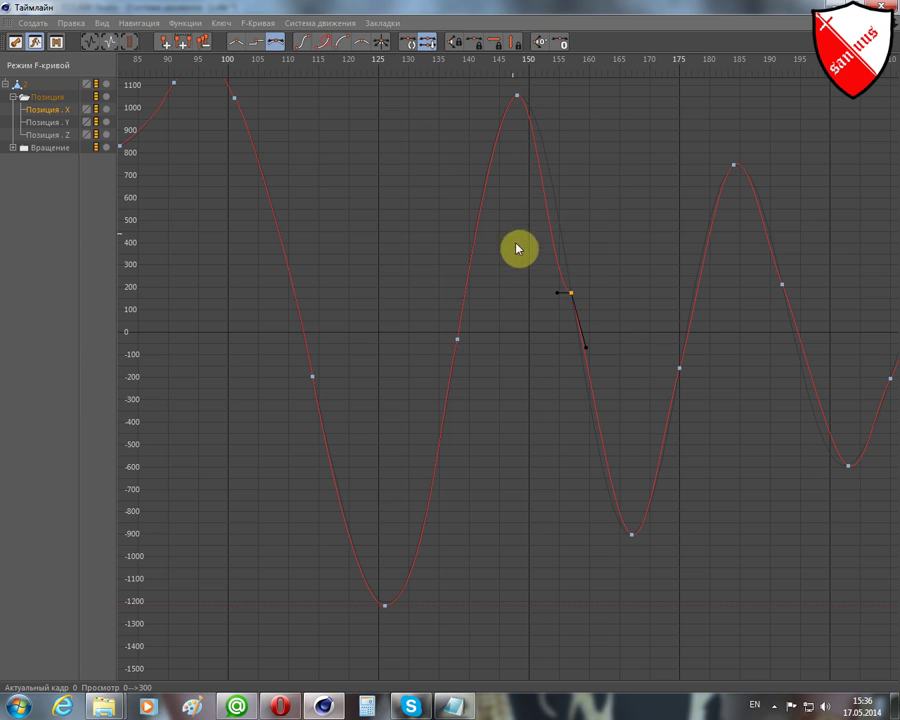
pyautogui.click(568, 293)
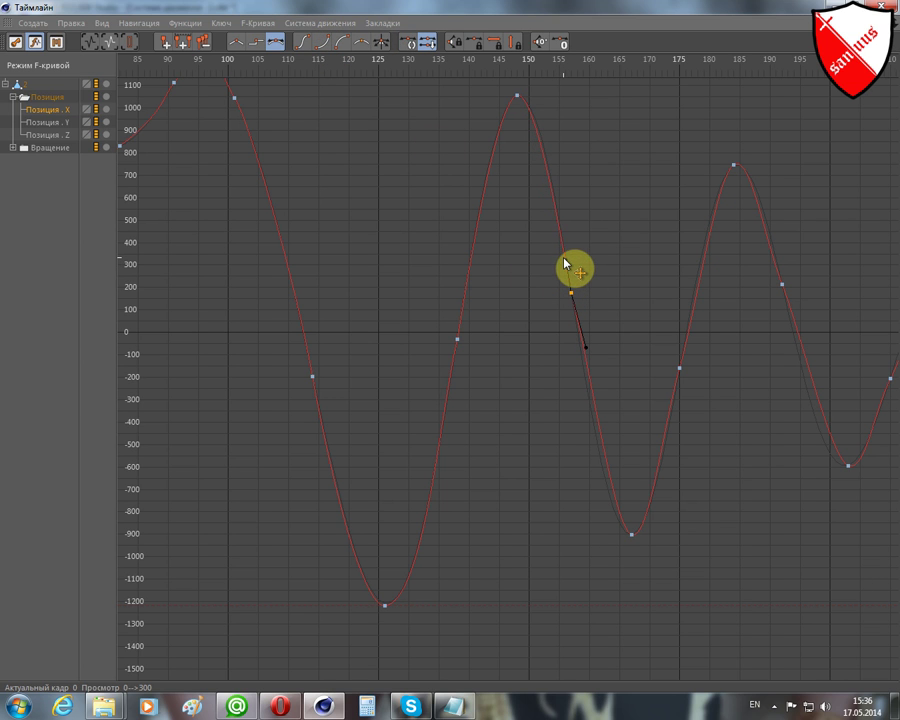
pyautogui.moveTo(586, 347); pyautogui.dragTo(587, 356)
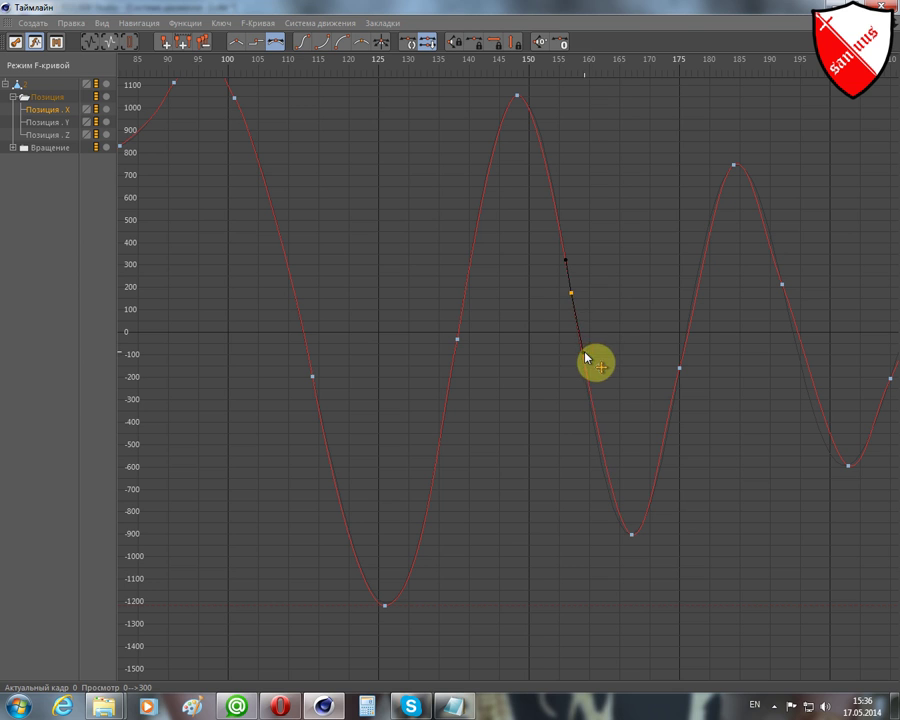
pyautogui.click(633, 538)
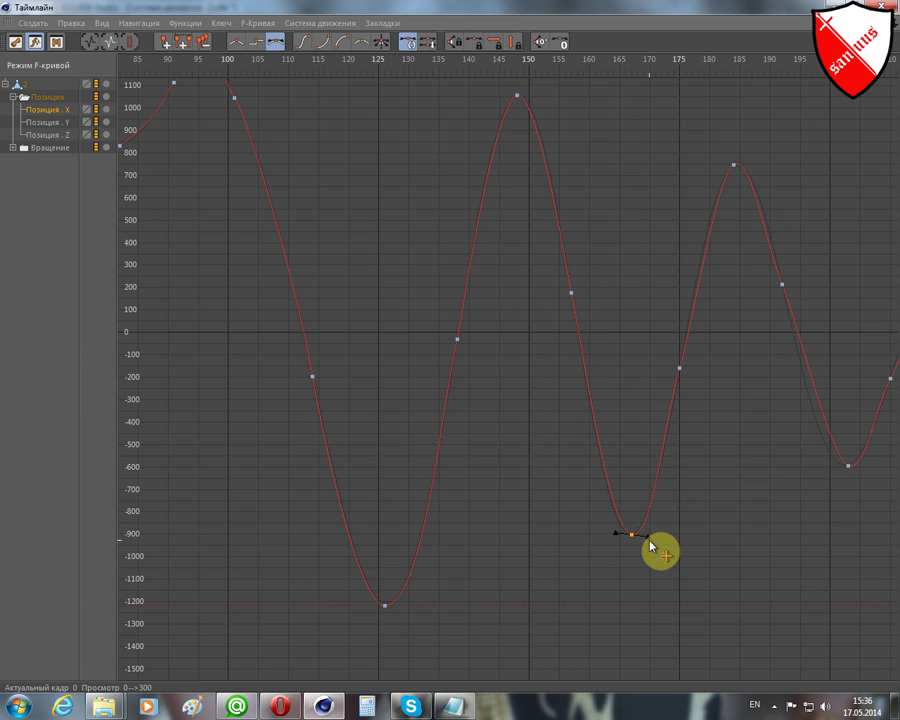
pyautogui.moveTo(652, 545); pyautogui.dragTo(658, 512)
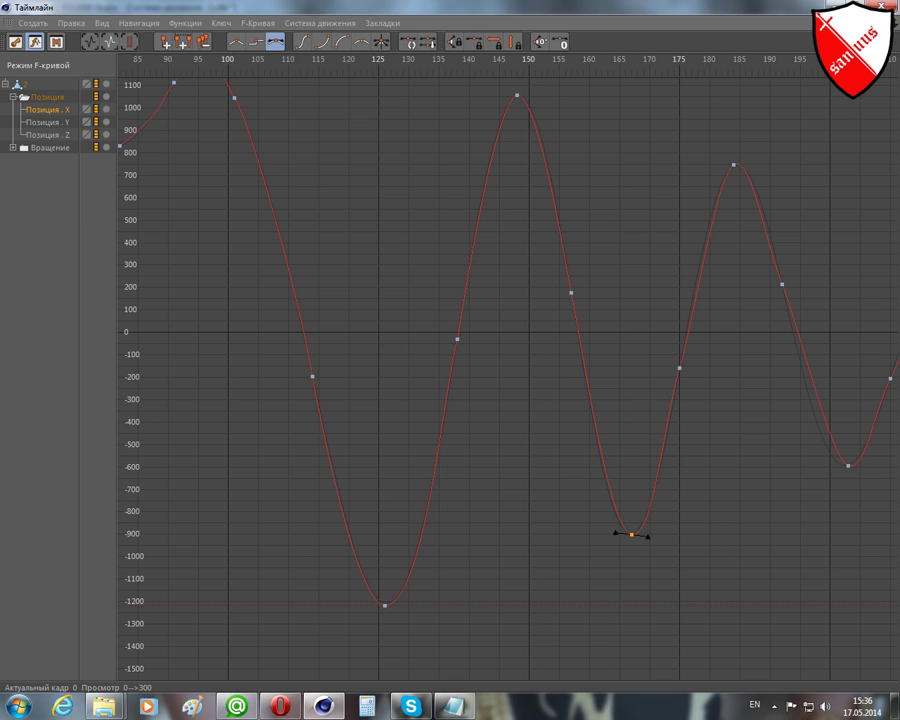
pyautogui.moveTo(658, 512)
pyautogui.mouseDown(button='middle')
pyautogui.moveTo(630, 507)
pyautogui.moveTo(364, 540)
pyautogui.mouseUp(button='middle')
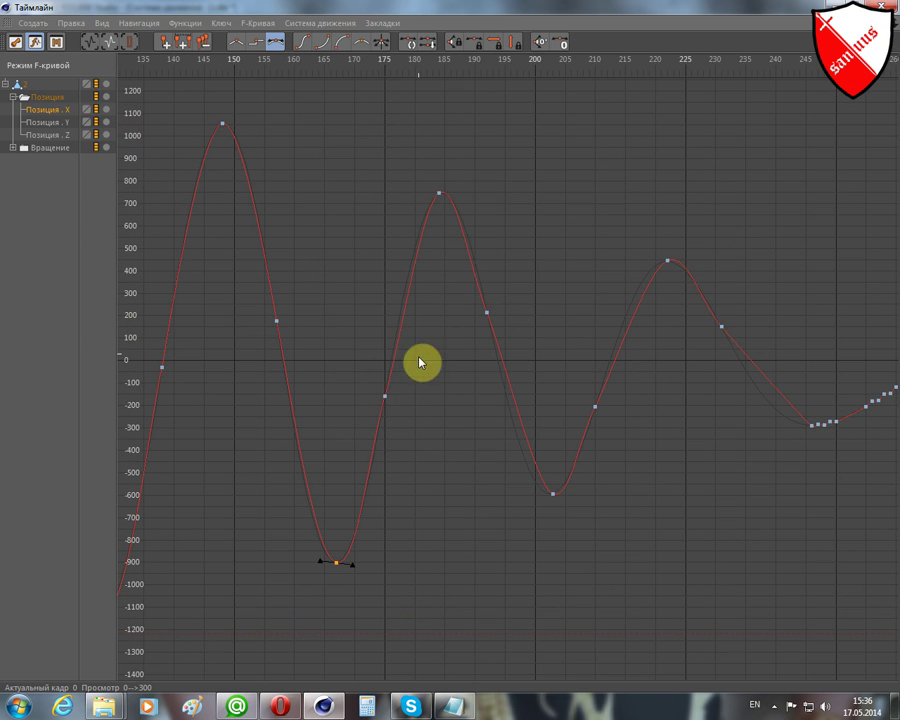
# Re-angle the tangents at frames 175 and 192 and flatten the low frame-202 key
pyautogui.click(386, 398)
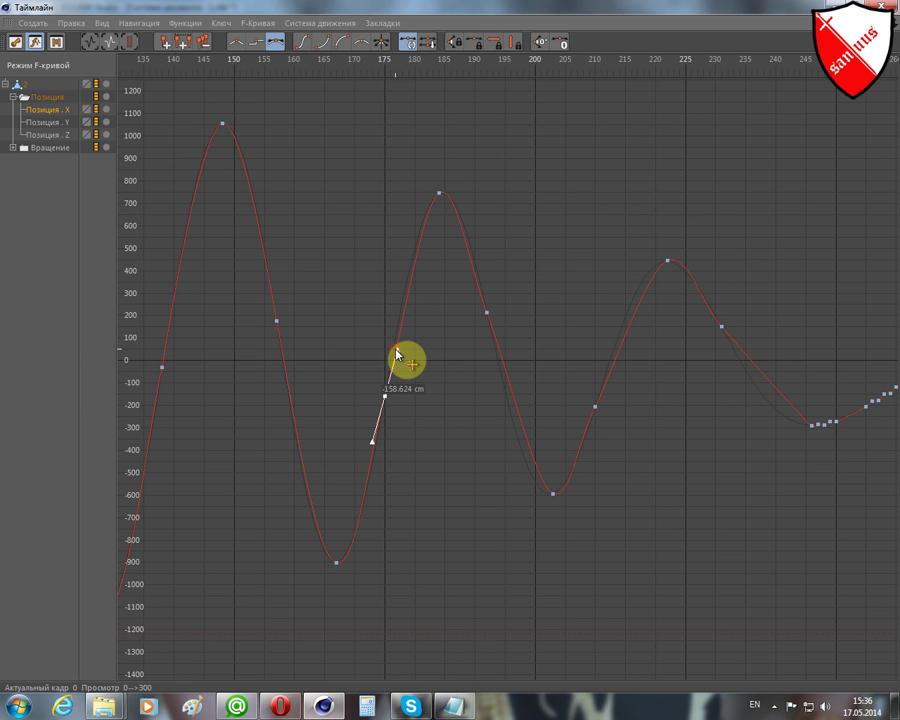
pyautogui.moveTo(397, 352); pyautogui.dragTo(395, 350)
pyautogui.click(487, 313)
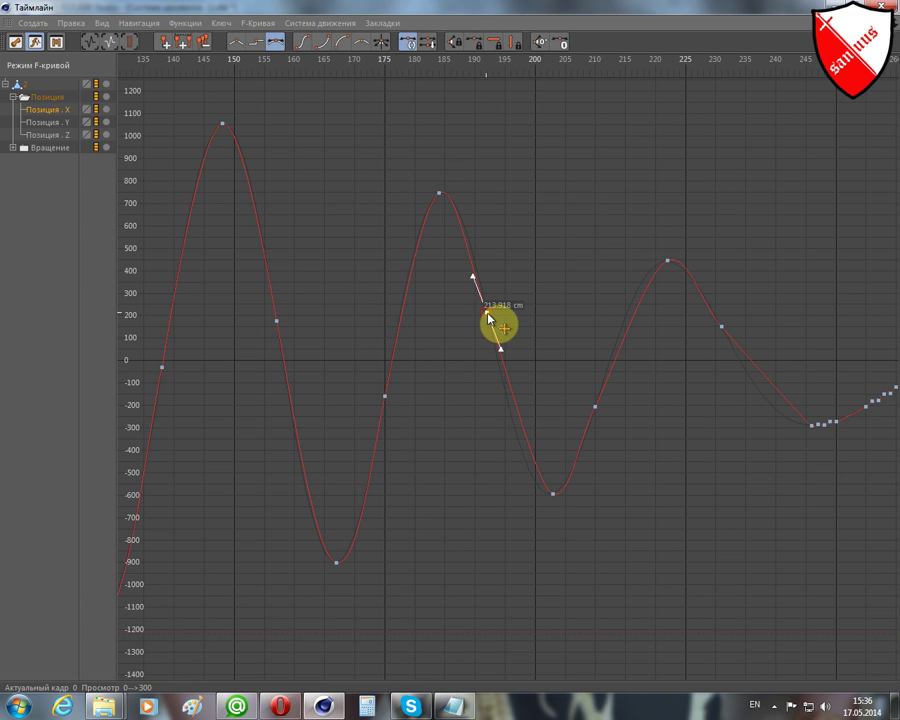
pyautogui.moveTo(469, 284); pyautogui.dragTo(476, 278)
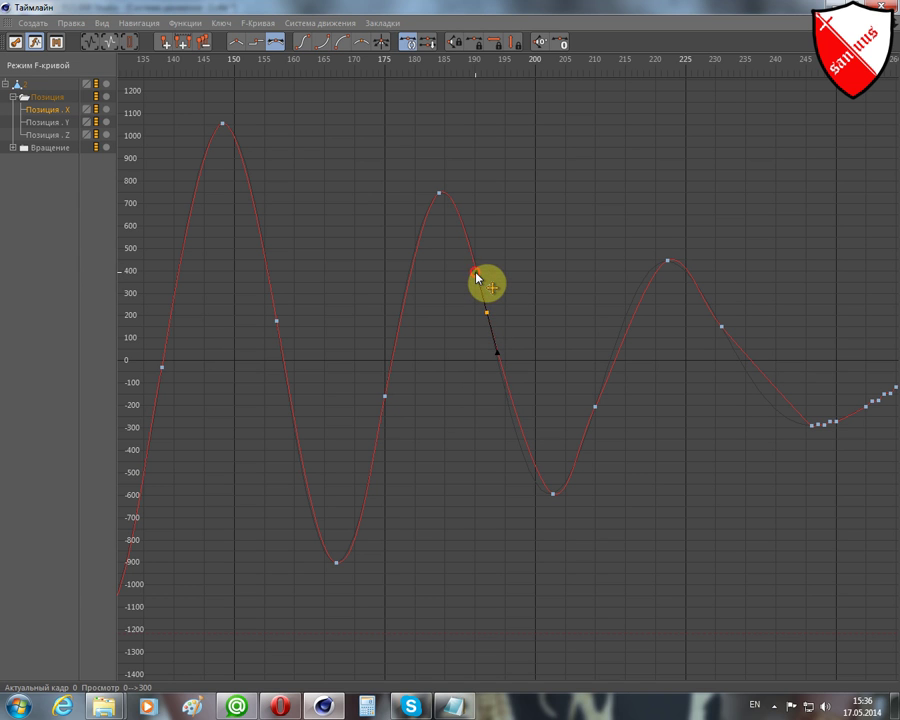
pyautogui.click(555, 496)
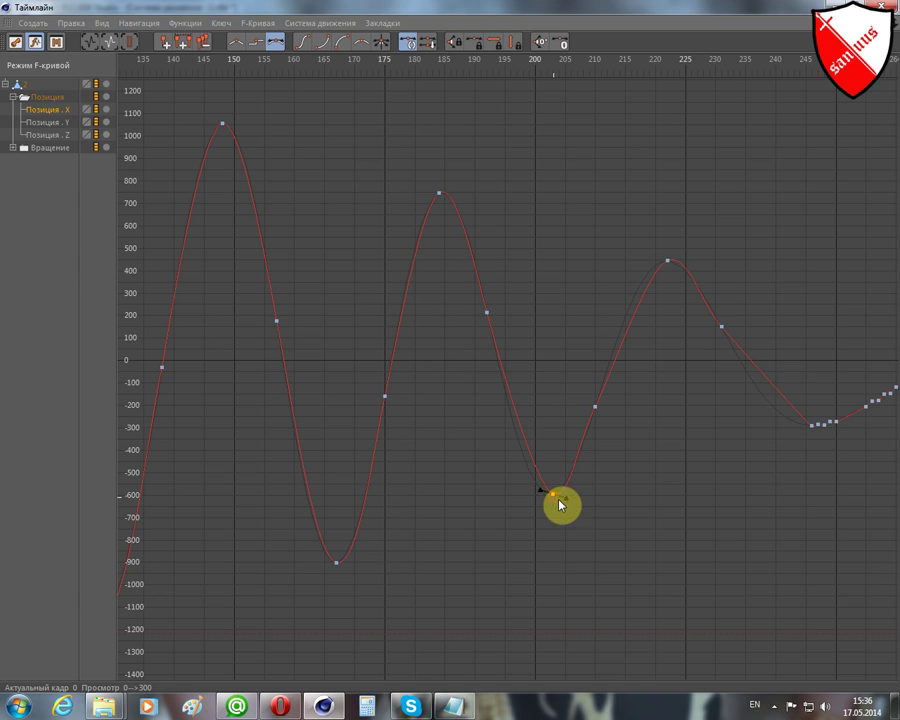
pyautogui.moveTo(546, 490)
pyautogui.mouseDown()
pyautogui.moveTo(534, 500)
pyautogui.moveTo(551, 498)
pyautogui.mouseUp()
# Tilt the frame-210 key's left tangent down and give the frame-222 peak tangents on both sides
pyautogui.click(596, 409)
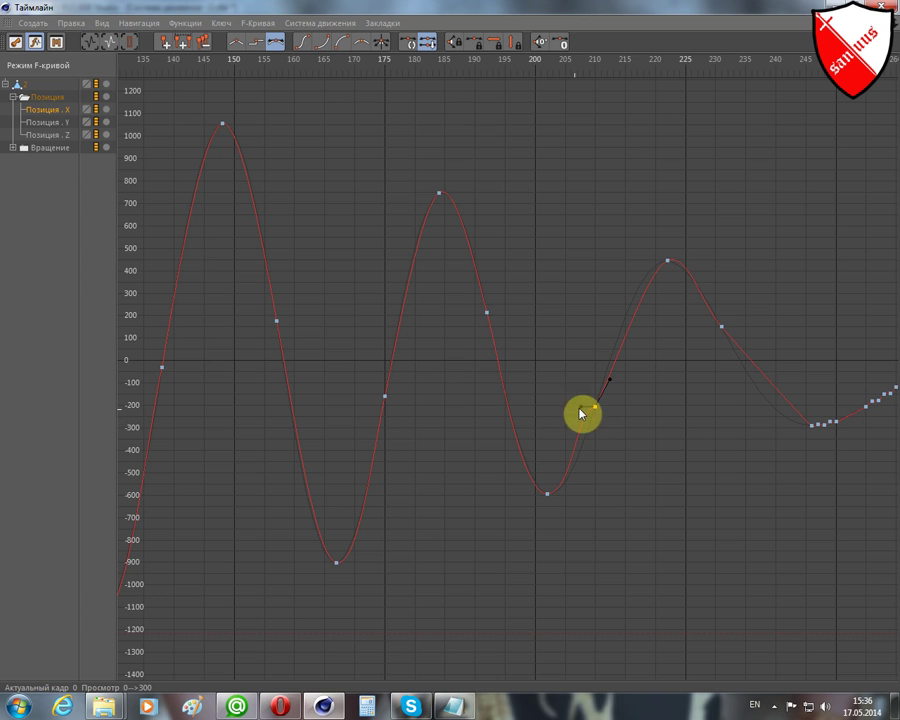
pyautogui.moveTo(581, 407); pyautogui.dragTo(582, 440)
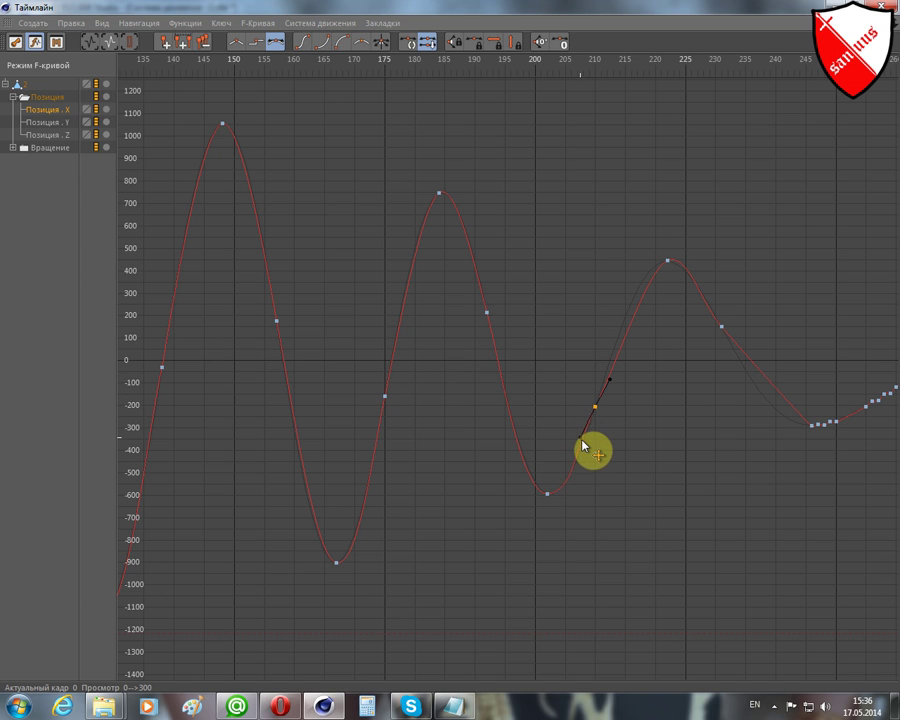
pyautogui.click(610, 382)
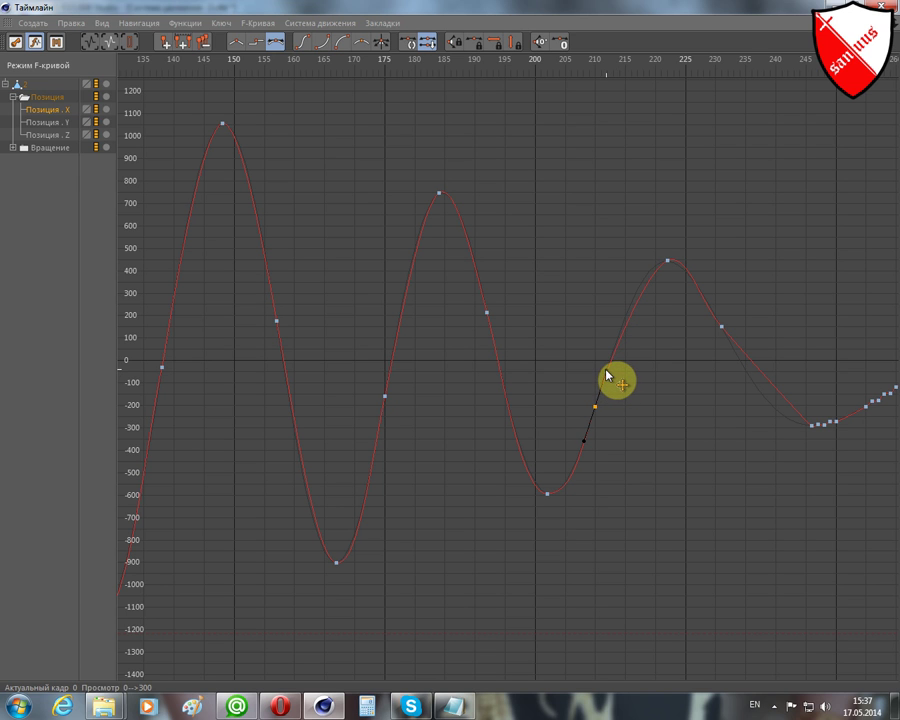
pyautogui.click(607, 370)
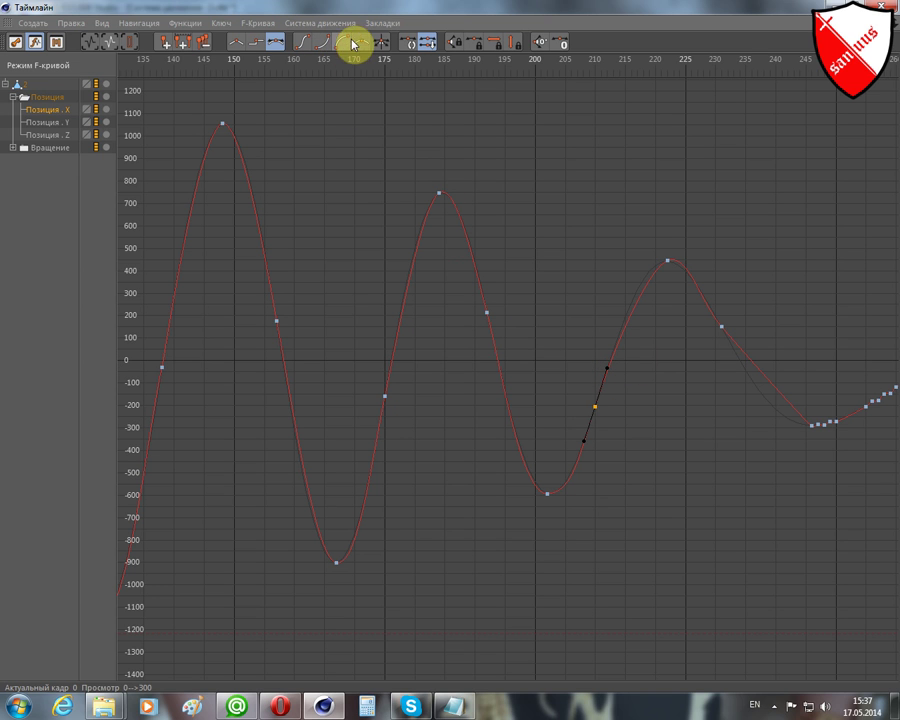
pyautogui.click(668, 264)
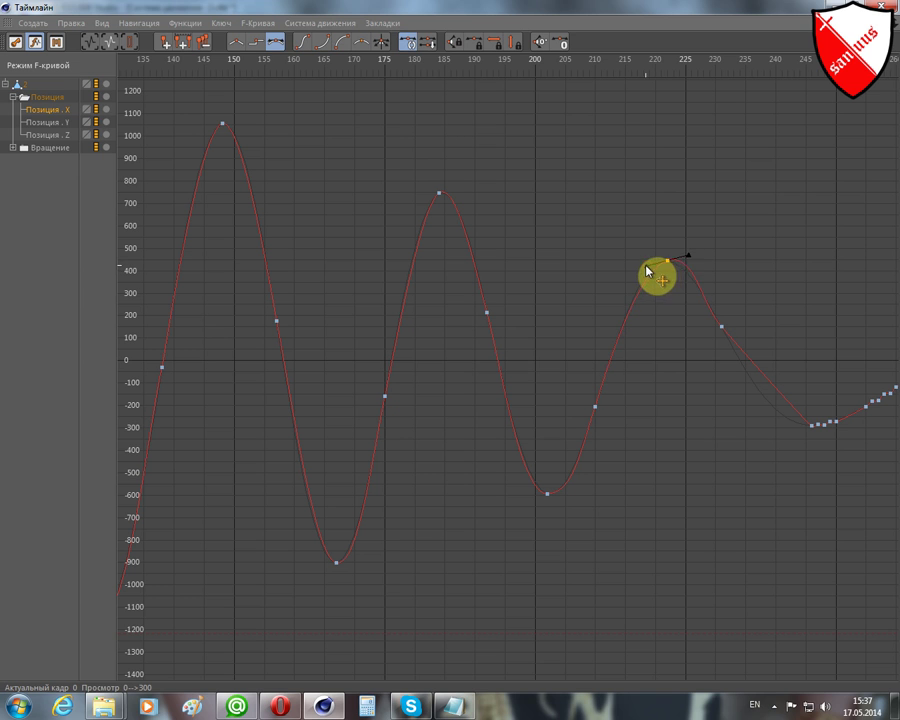
pyautogui.click(667, 265)
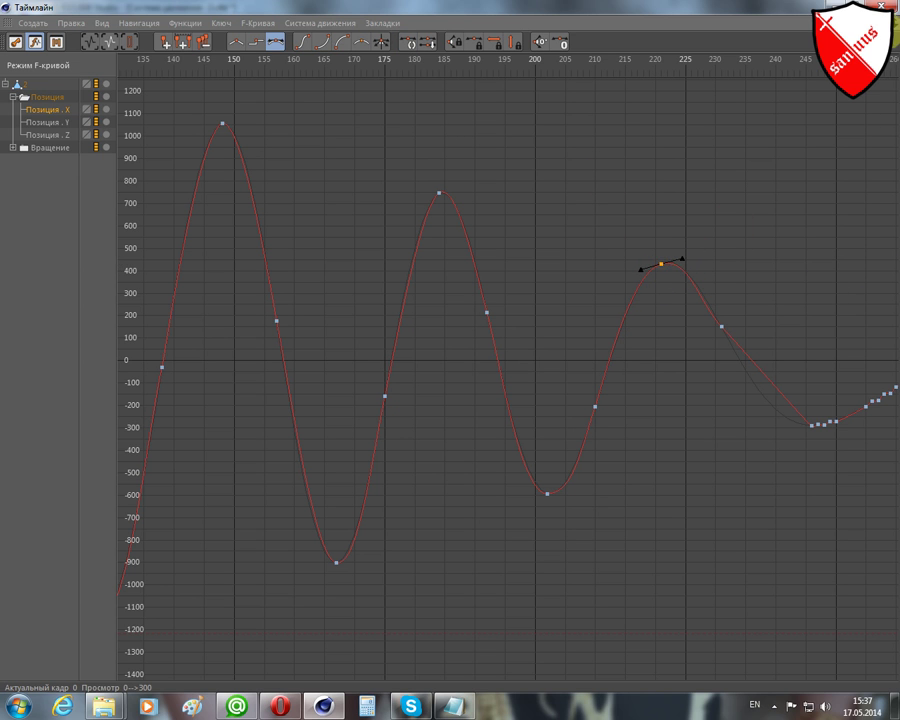
pyautogui.moveTo(690, 378); pyautogui.dragTo(450, 344, button='middle')
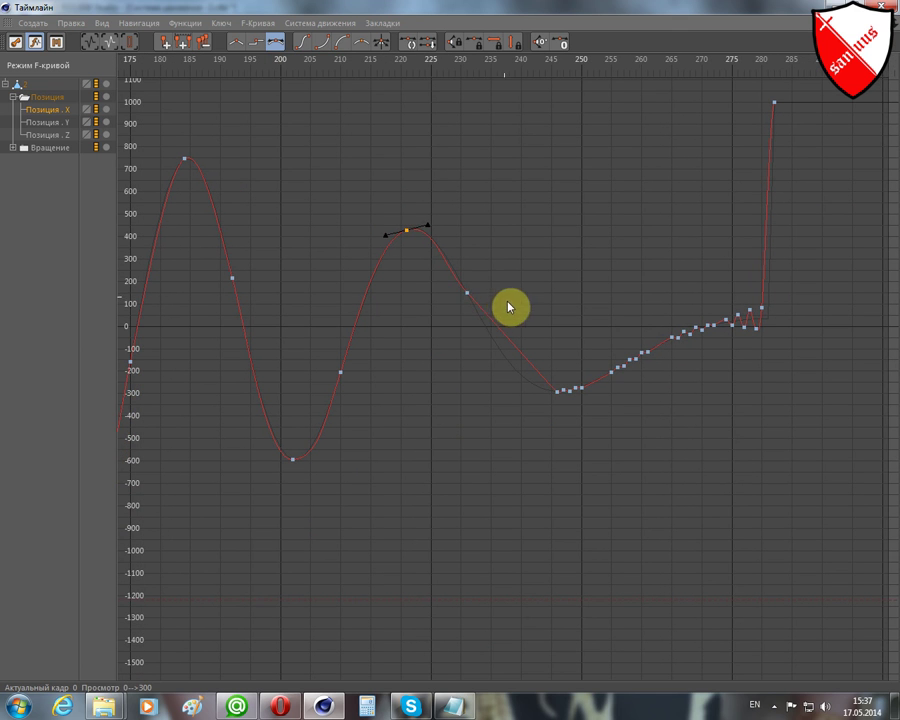
# Steepen the frame-230 key's tangent and slide the dip key slightly earlier
pyautogui.click(467, 293)
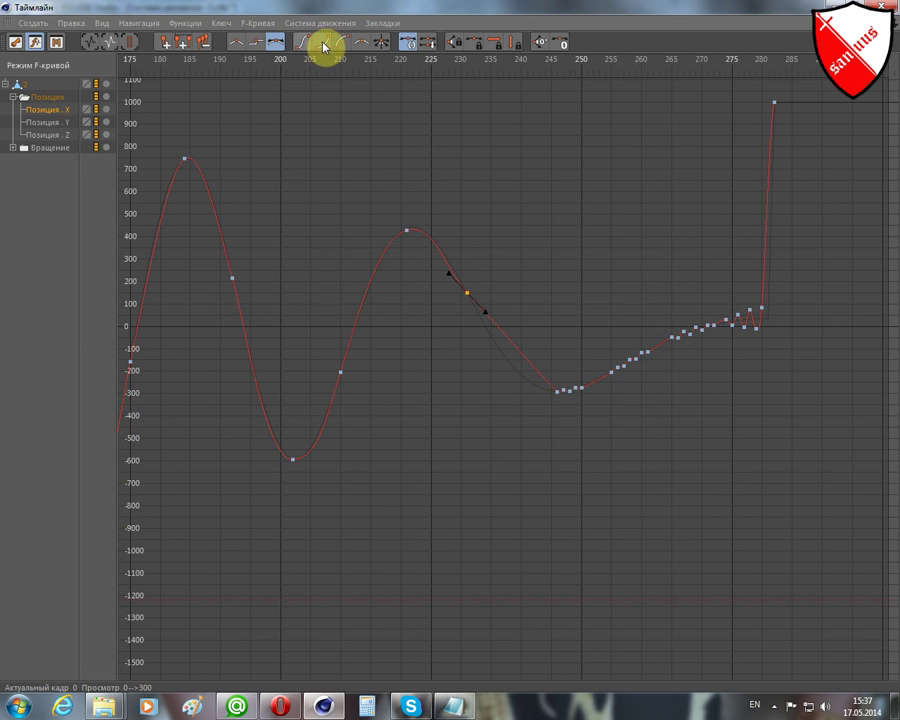
pyautogui.click(408, 41)
pyautogui.moveTo(483, 318); pyautogui.dragTo(485, 328)
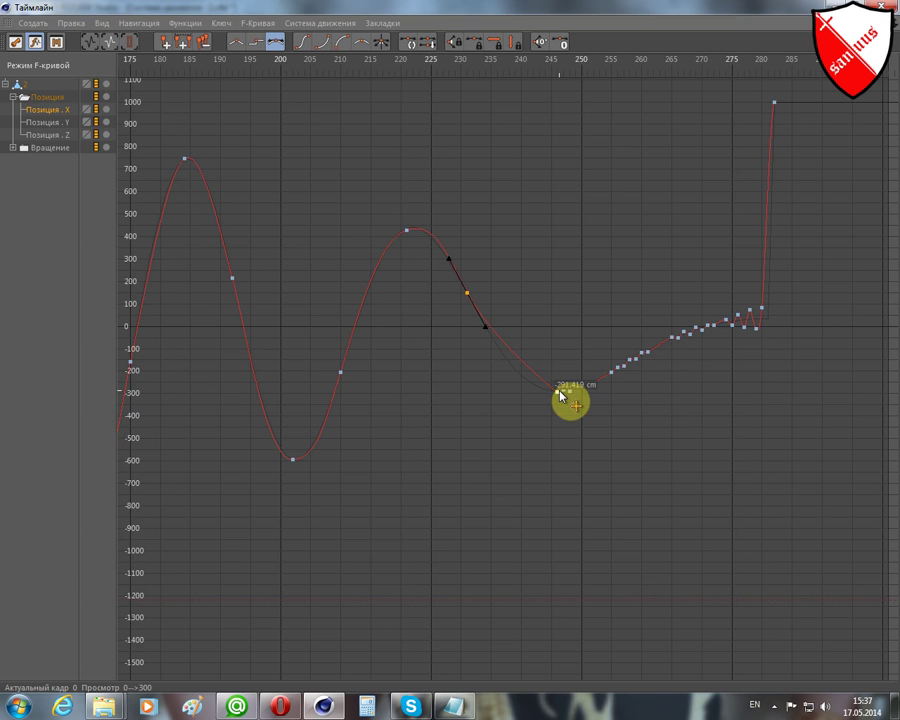
pyautogui.moveTo(557, 397); pyautogui.dragTo(541, 396)
# Delete the 1000 spike key and lower the final key near frame 282 to about 40
pyautogui.moveTo(530, 386); pyautogui.dragTo(442, 446, button='middle')
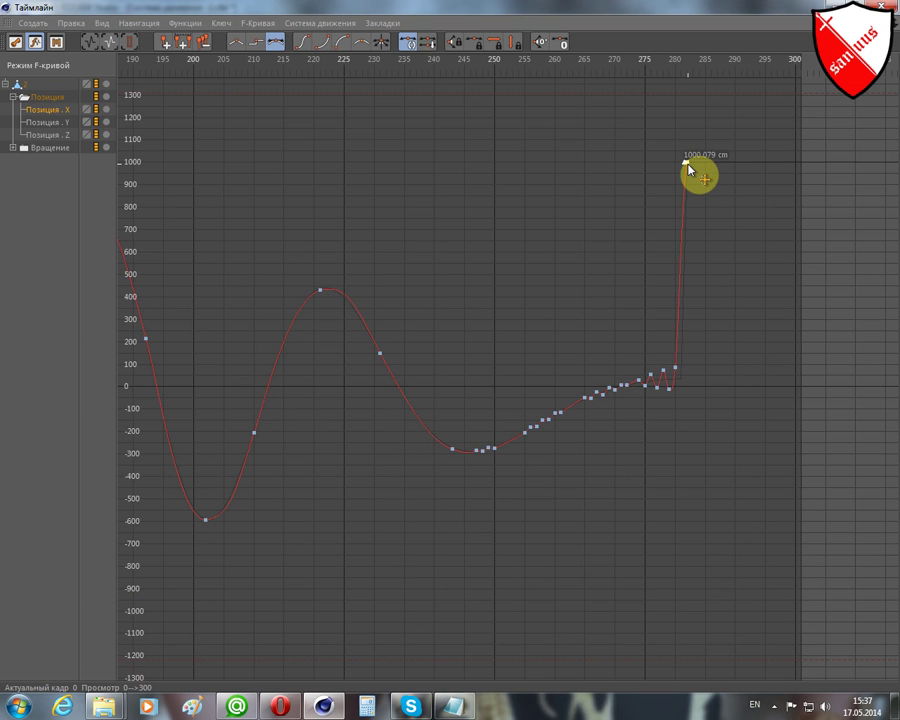
pyautogui.press('Delete')
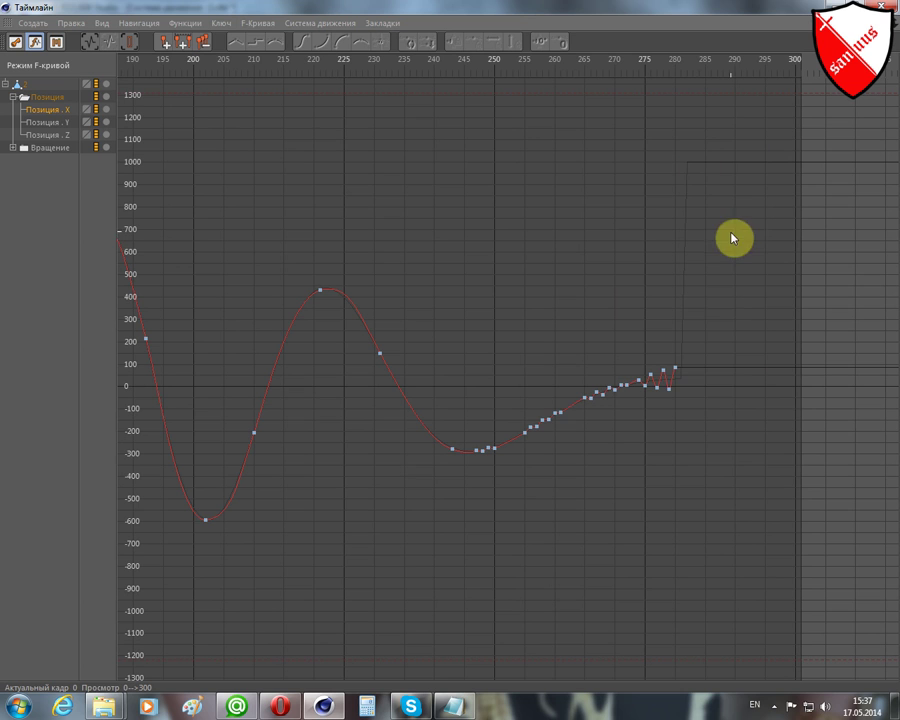
pyautogui.moveTo(675, 368); pyautogui.dragTo(686, 380)
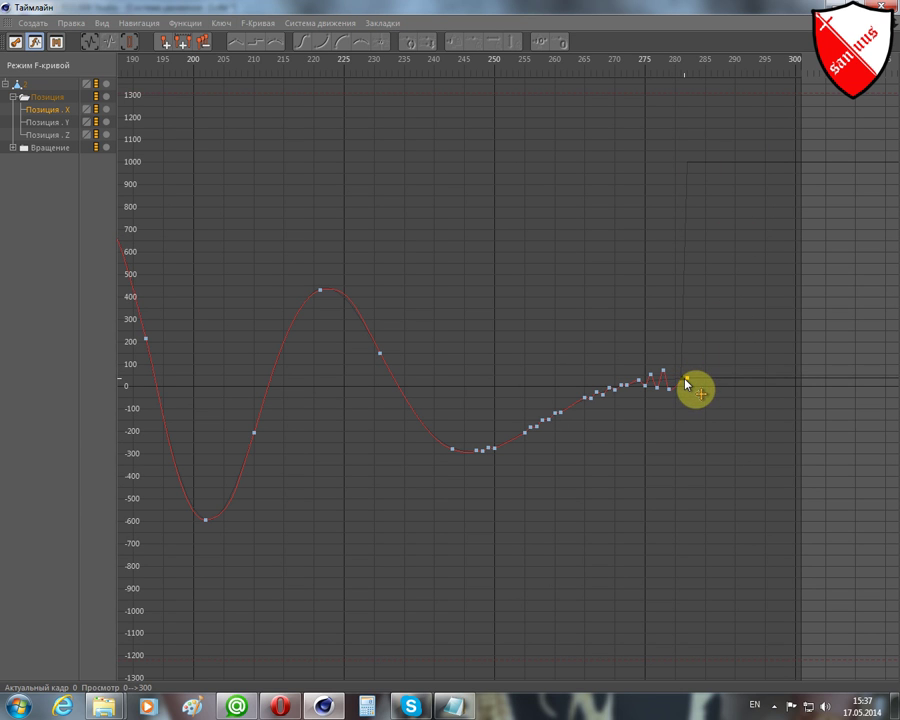
pyautogui.click(685, 378)
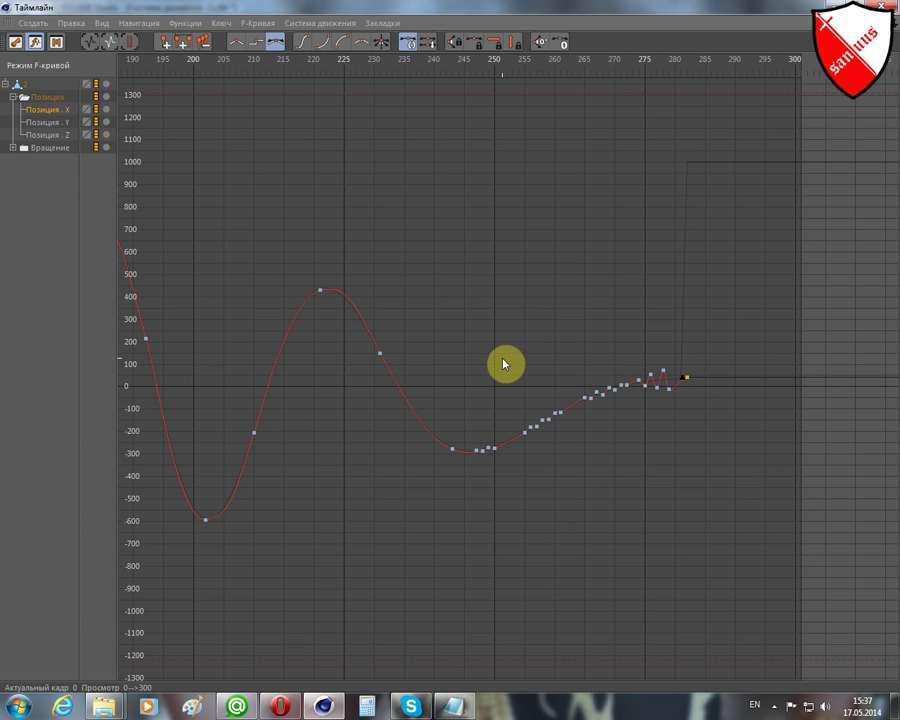
# Delete the jittery keys between frames 265 and 279 and smooth the stretch near the end
pyautogui.moveTo(571, 350); pyautogui.dragTo(668, 412)
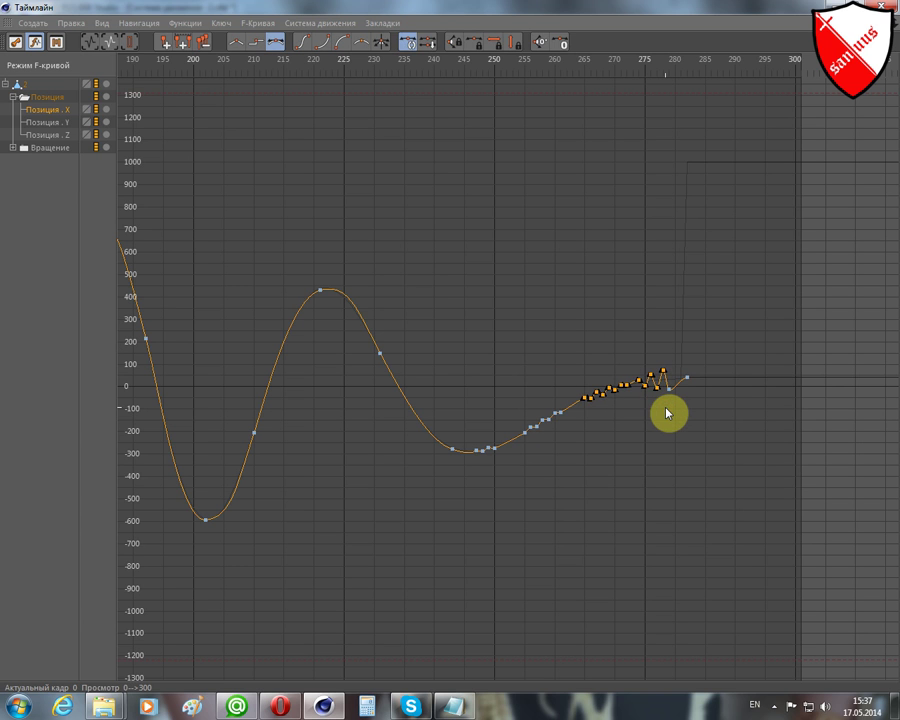
pyautogui.press('Delete')
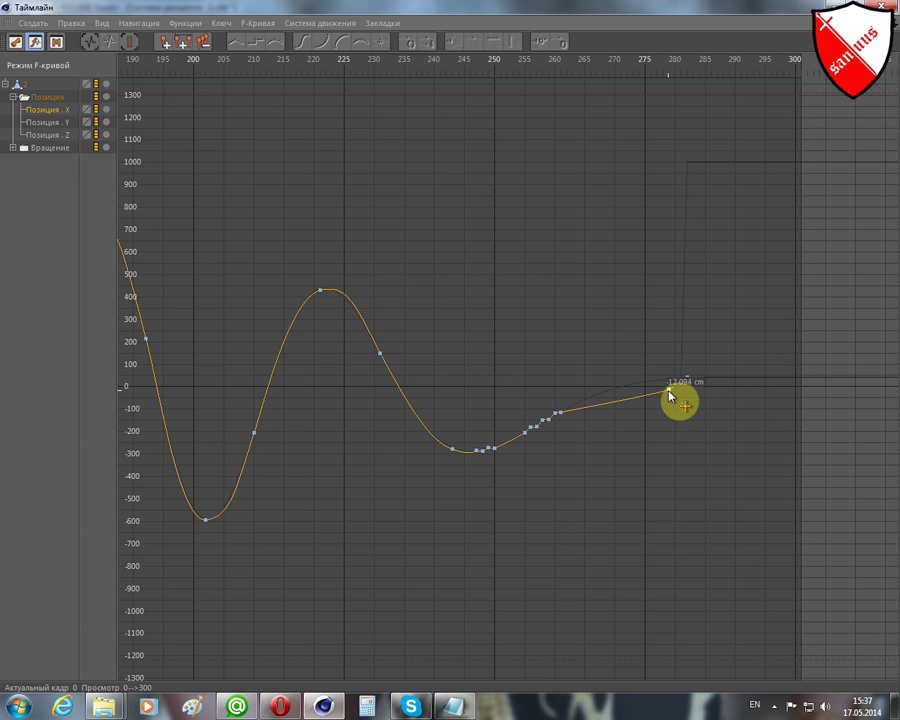
pyautogui.click(667, 385)
pyautogui.click(665, 382)
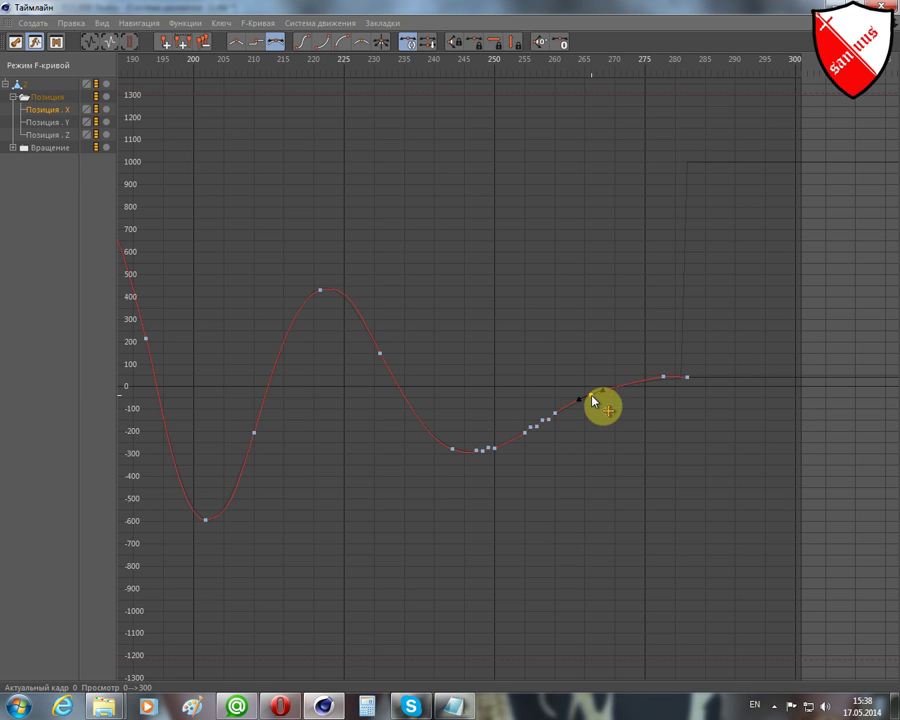
# Remove the crowded keys around the frame-247 dip and raise the frame-256 key to about −148 cm
pyautogui.click(475, 433)
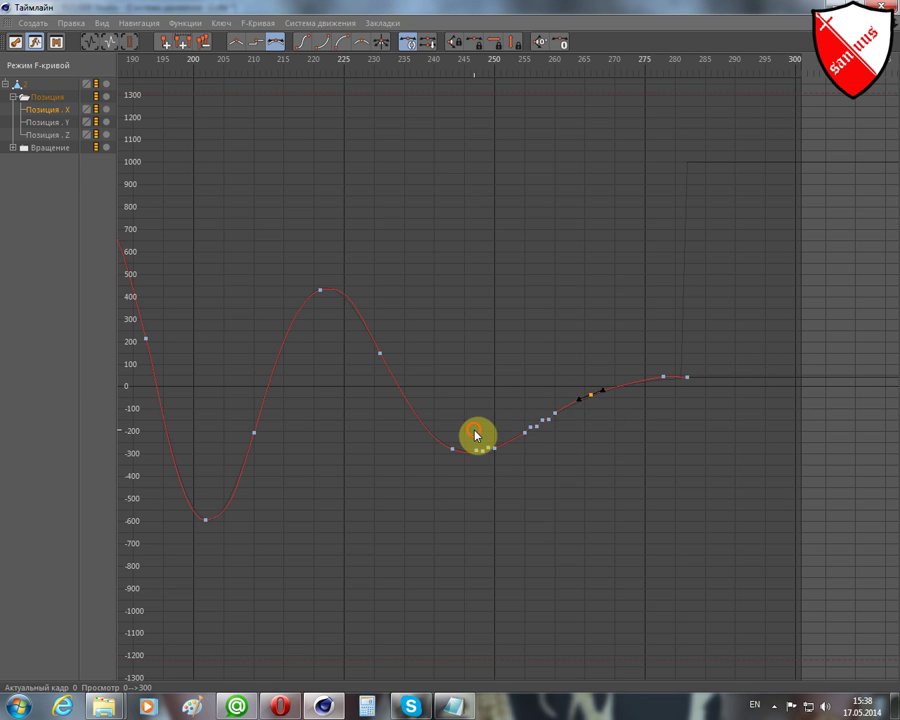
pyautogui.moveTo(475, 433); pyautogui.dragTo(488, 464)
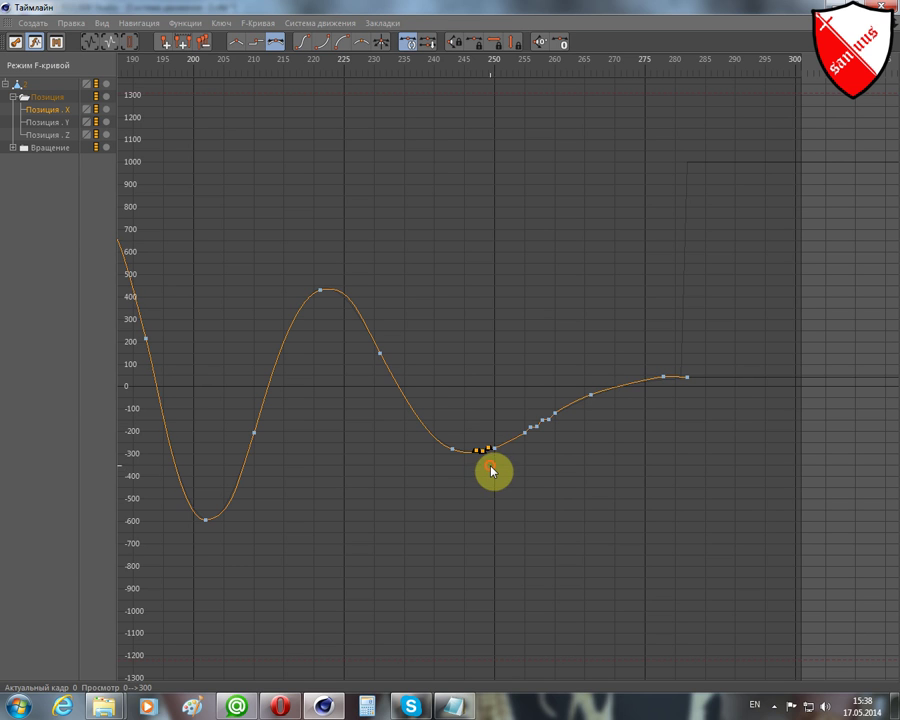
pyautogui.click(494, 478)
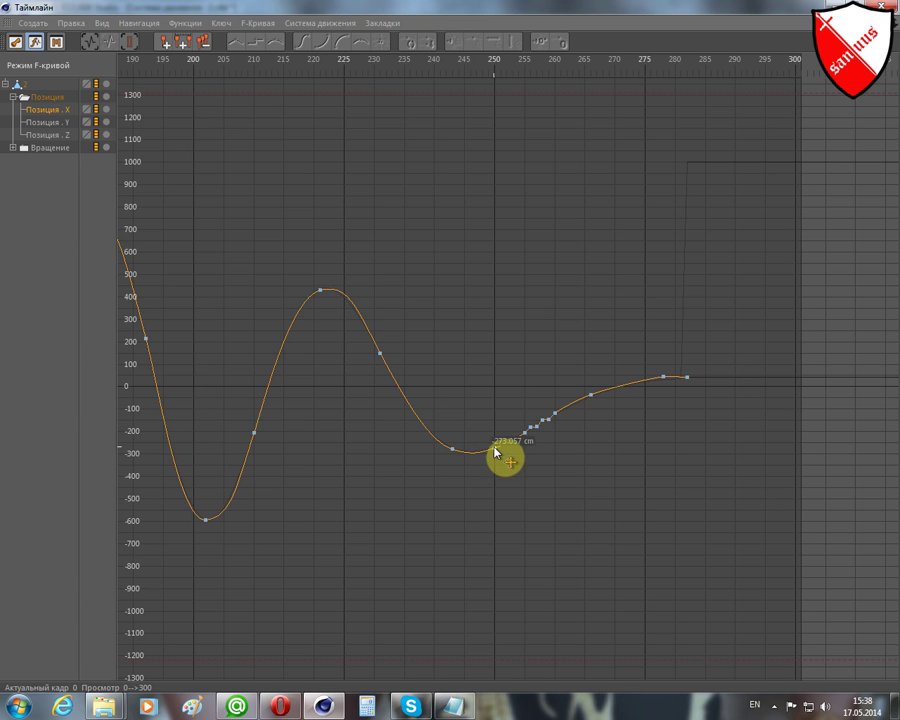
pyautogui.click(530, 431)
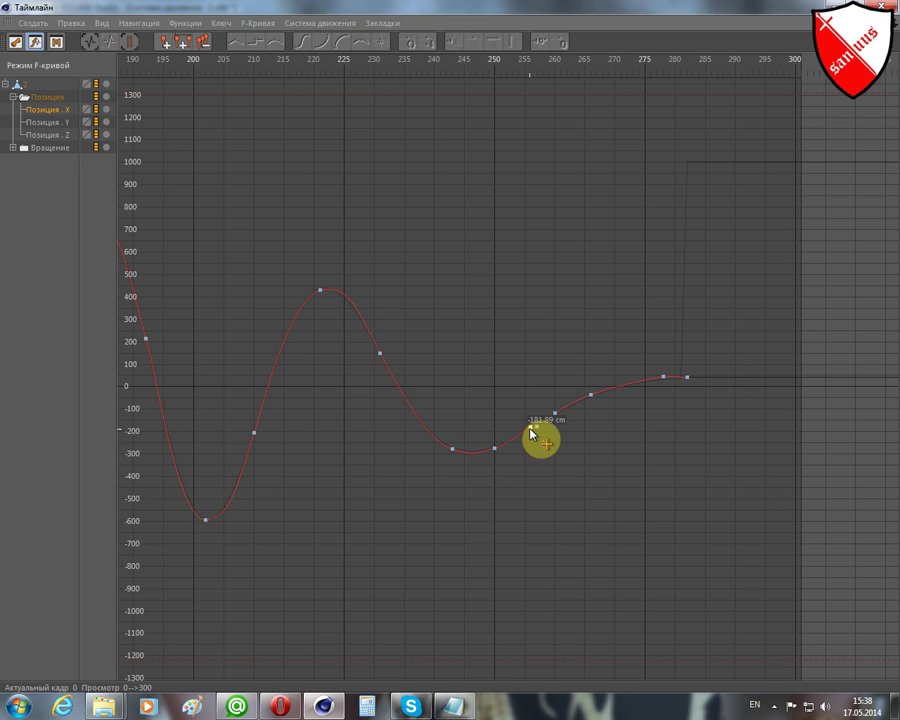
pyautogui.moveTo(530, 431); pyautogui.dragTo(548, 419)
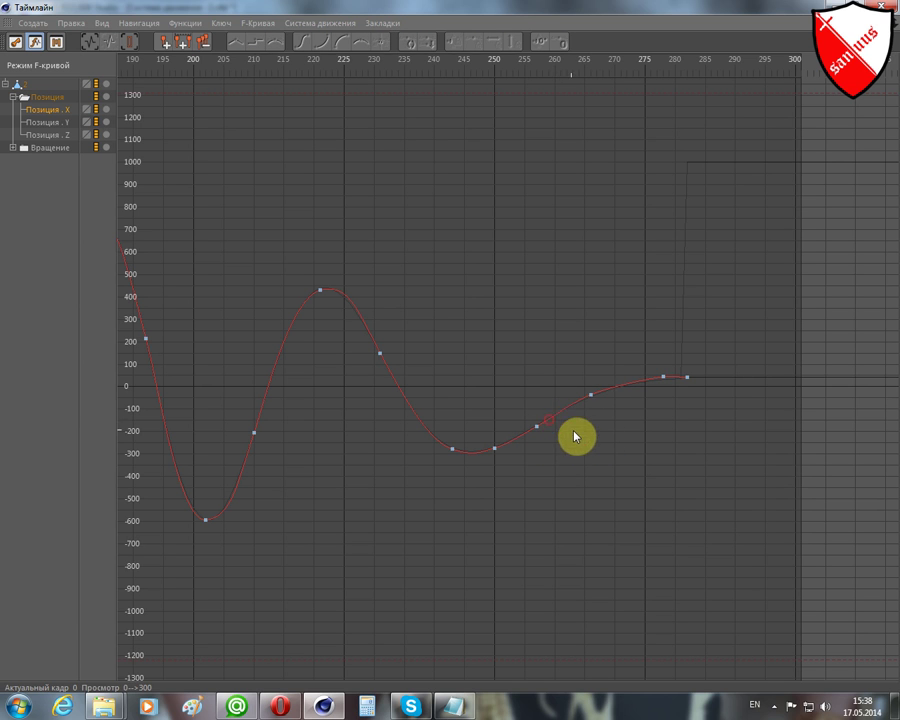
pyautogui.click(663, 376)
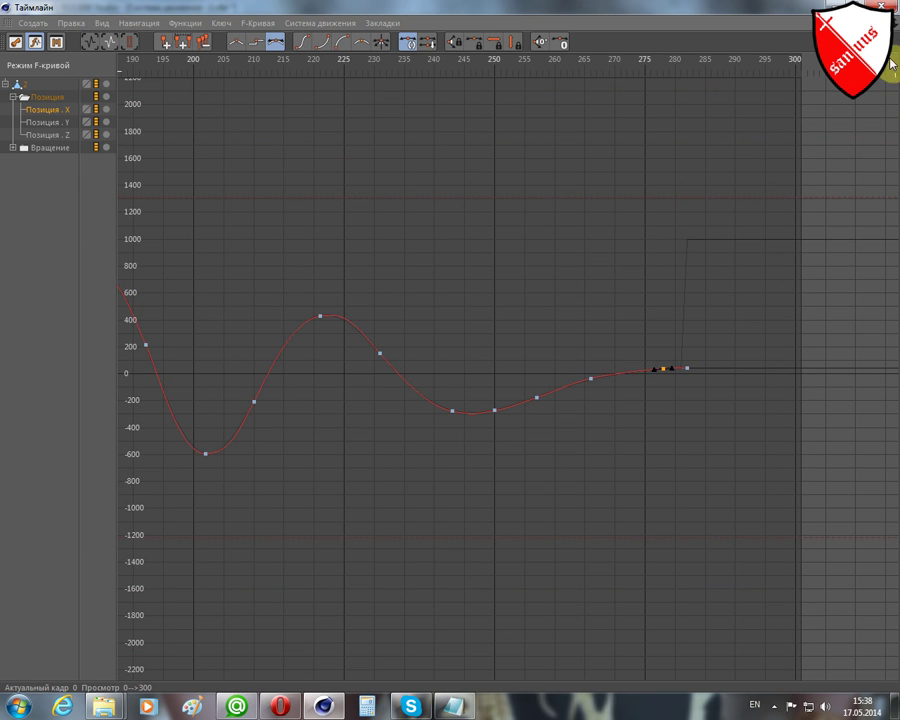
# Show only the Position Z track and zoom to fit its swing between roughly 1100 and −1300
pyautogui.moveTo(627, 250); pyautogui.dragTo(450, 346, button='middle')
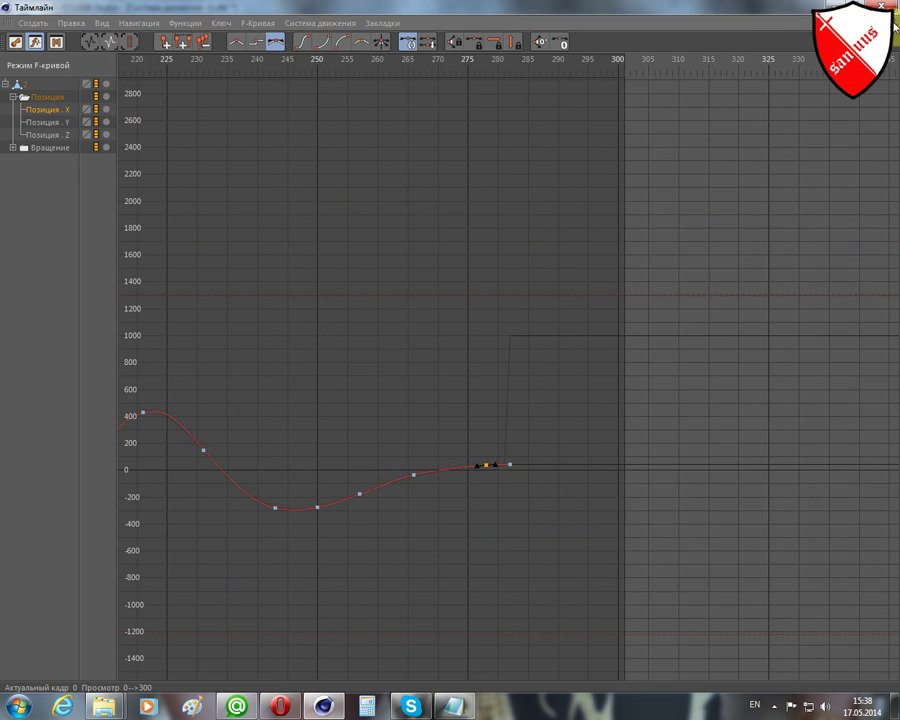
pyautogui.moveTo(497, 354)
pyautogui.keyDown('alt'); pyautogui.mouseDown(button='right')
pyautogui.moveTo(460, 380)
pyautogui.moveTo(450, 346)
pyautogui.mouseUp(button='right'); pyautogui.keyUp('alt')
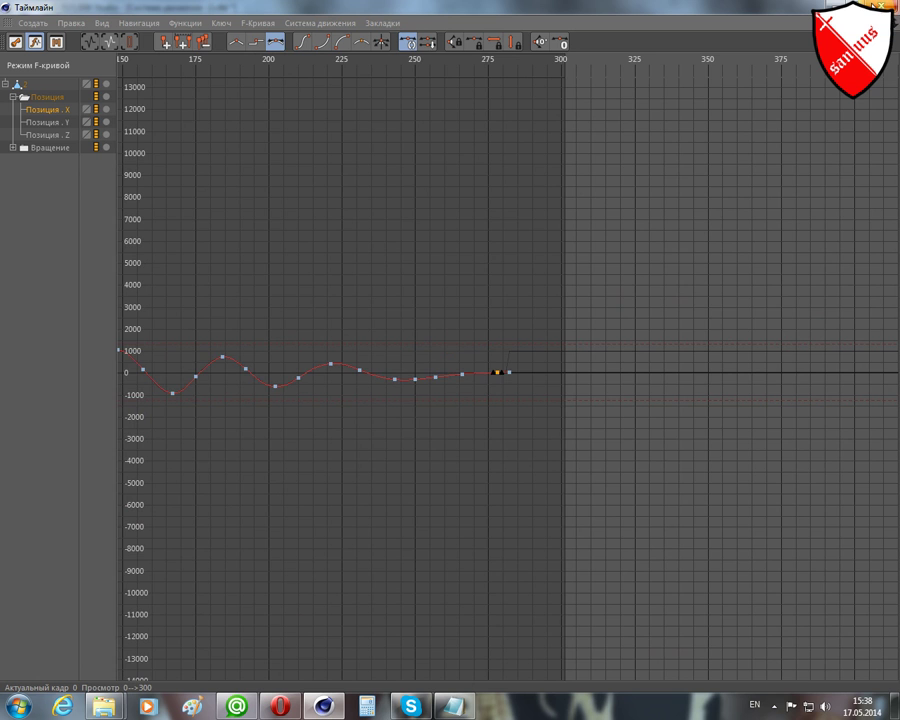
pyautogui.moveTo(450, 346); pyautogui.dragTo(450, 343, button='middle')
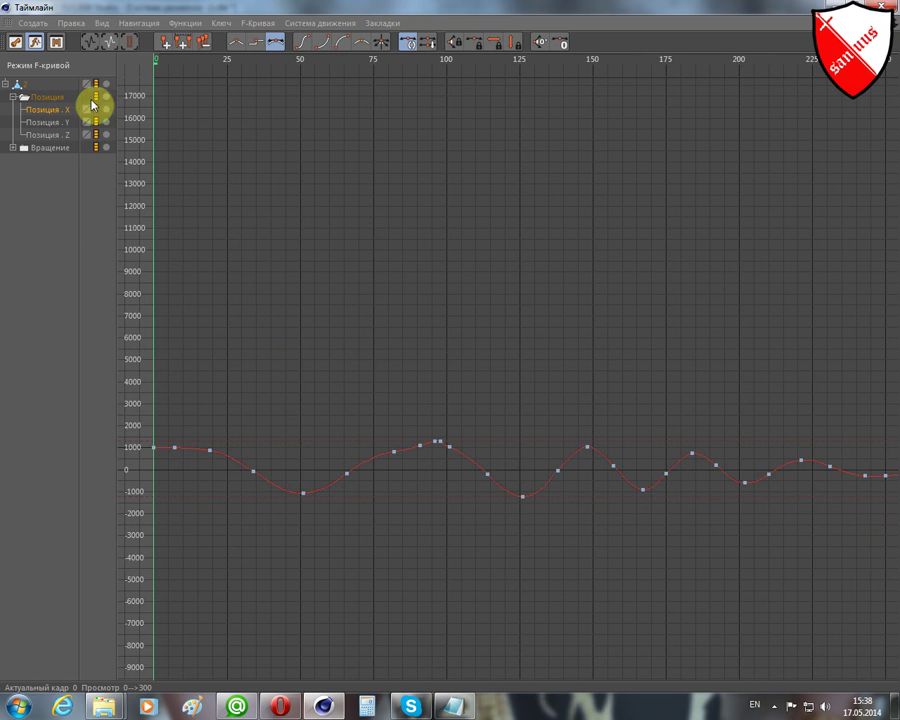
pyautogui.click(55, 122)
pyautogui.click(50, 134)
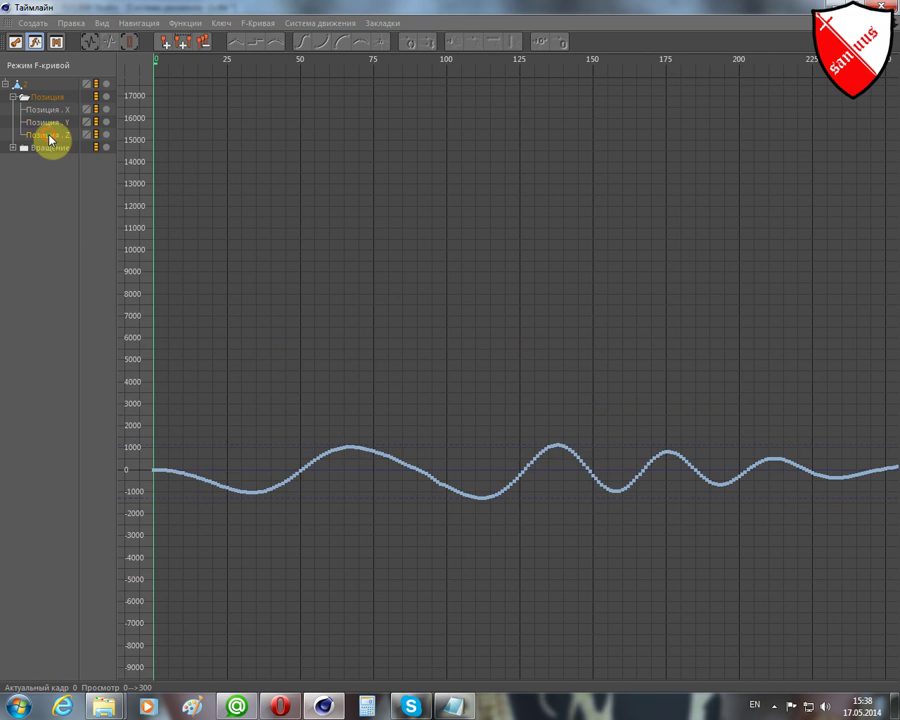
pyautogui.keyDown('alt'); pyautogui.moveTo(549, 314); pyautogui.dragTo(752, 162, button='right'); pyautogui.keyUp('alt')
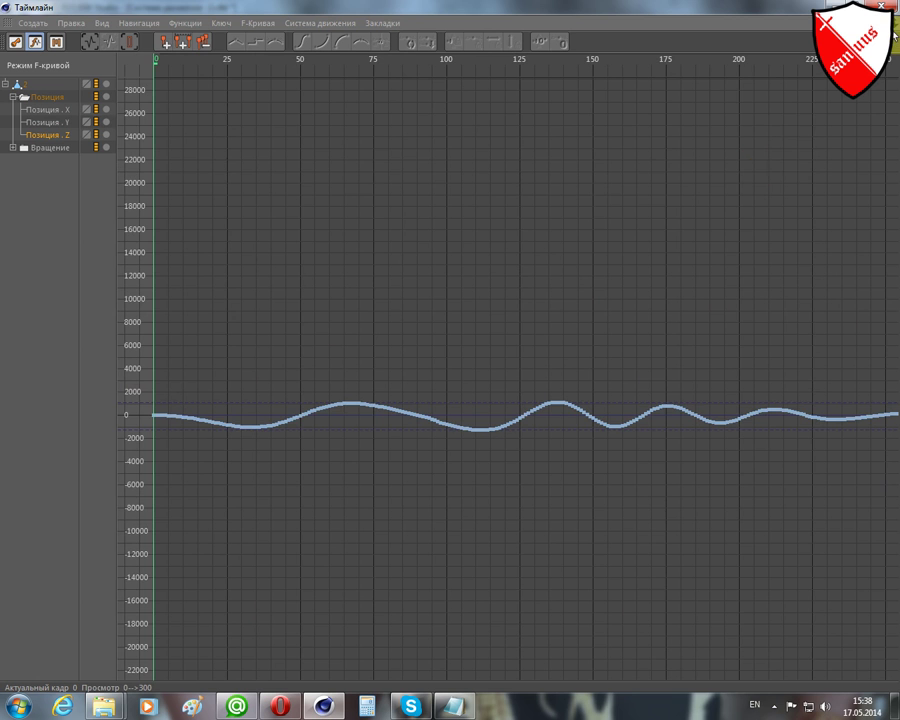
pyautogui.keyDown('alt'); pyautogui.moveTo(450, 346); pyautogui.dragTo(716, 331, button='right'); pyautogui.keyUp('alt')
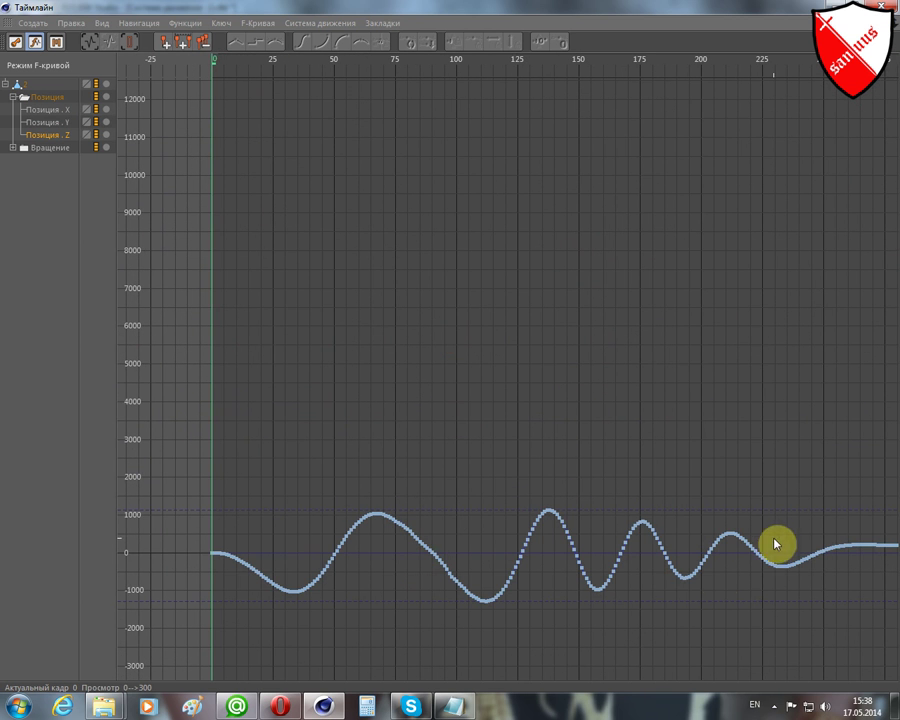
pyautogui.click(256, 25)
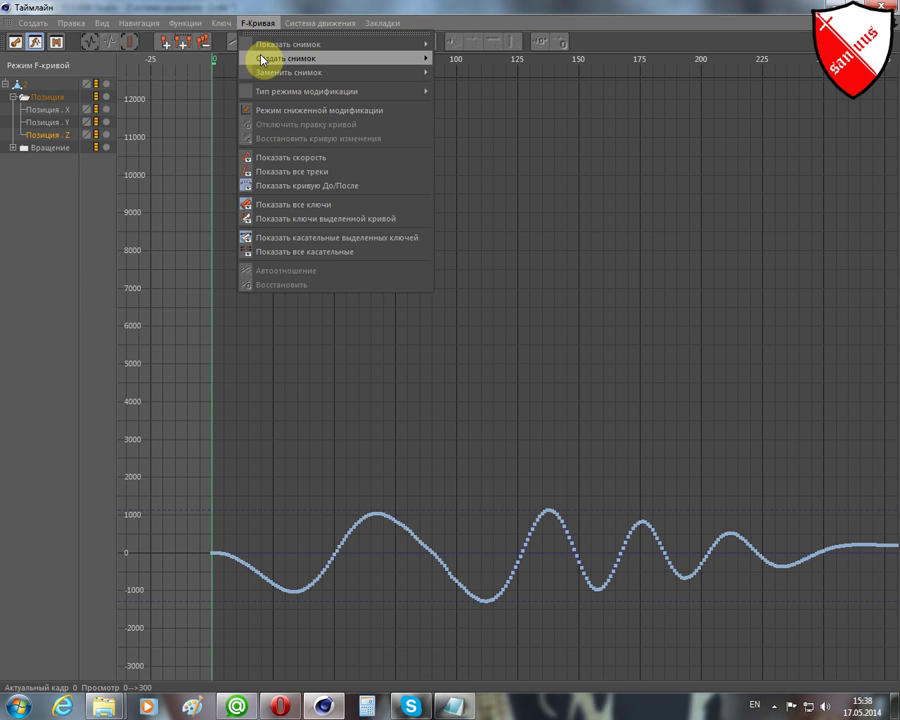
pyautogui.moveTo(300, 58)
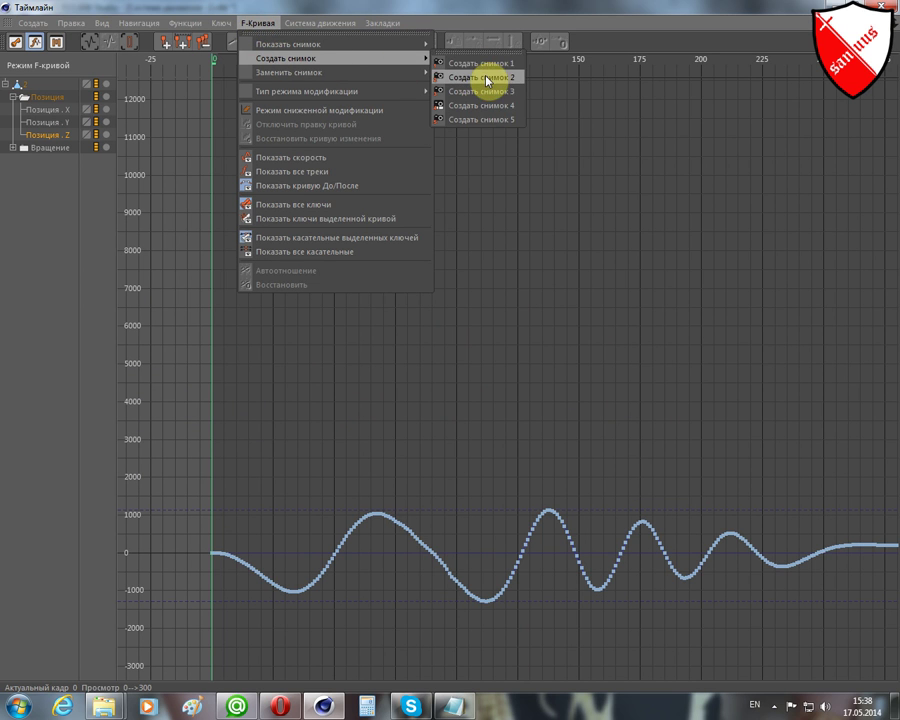
pyautogui.click(750, 10)
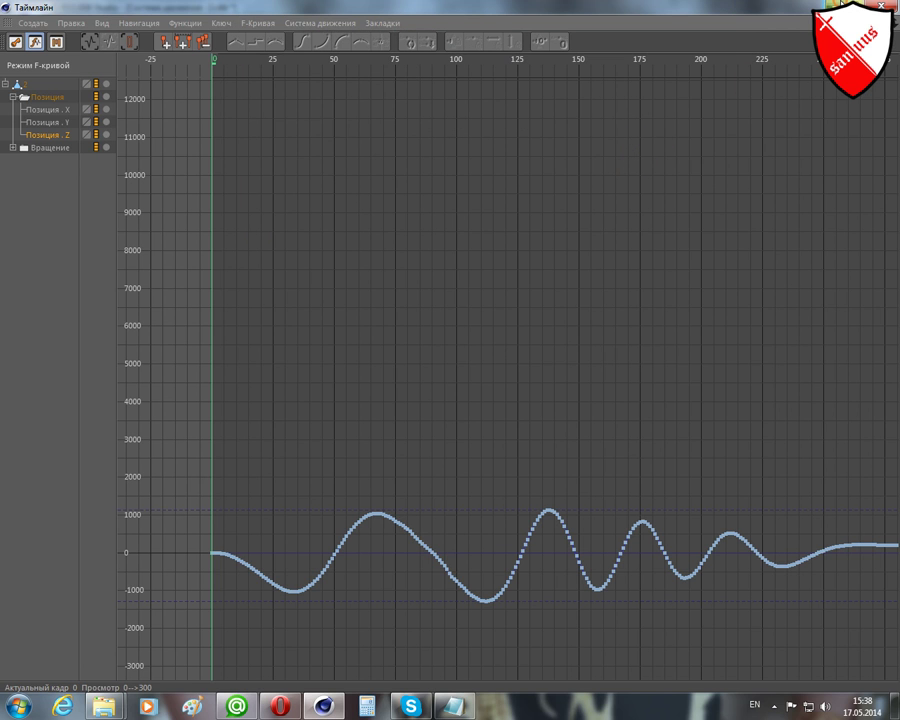
# Minimize the Timeline, close the key reduction dialog, and orbit the viewport over the car's spiral path
pyautogui.click(822, 6)
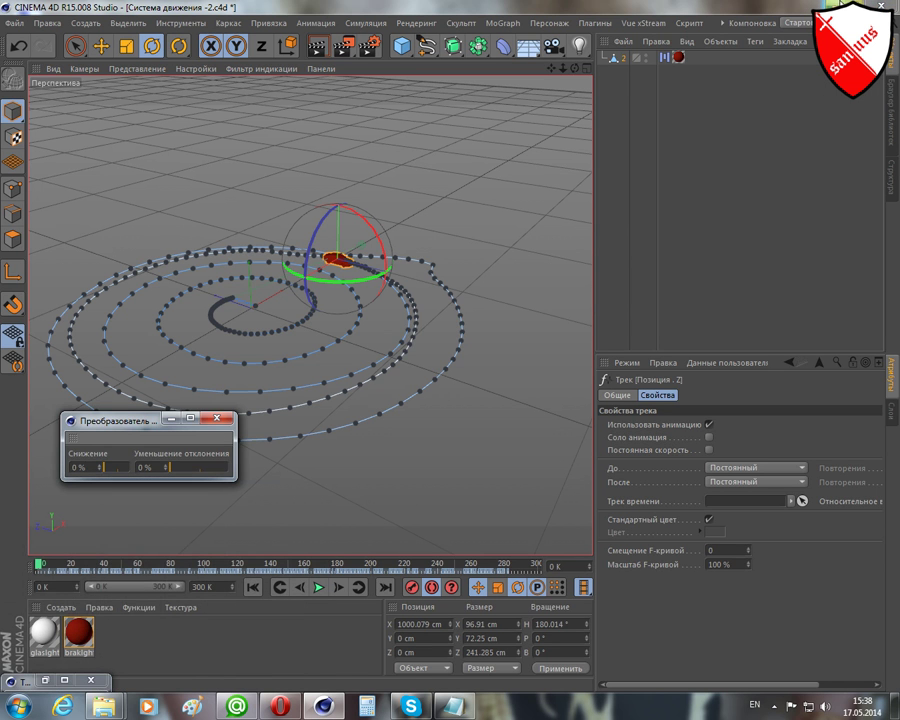
pyautogui.click(218, 417)
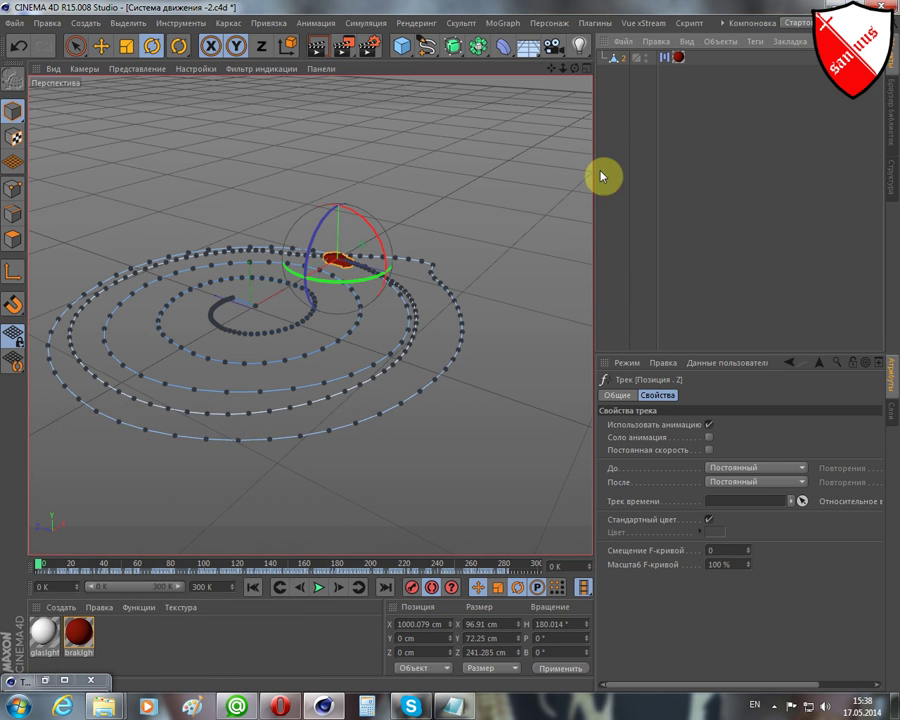
pyautogui.moveTo(576, 68); pyautogui.dragTo(310, 315)
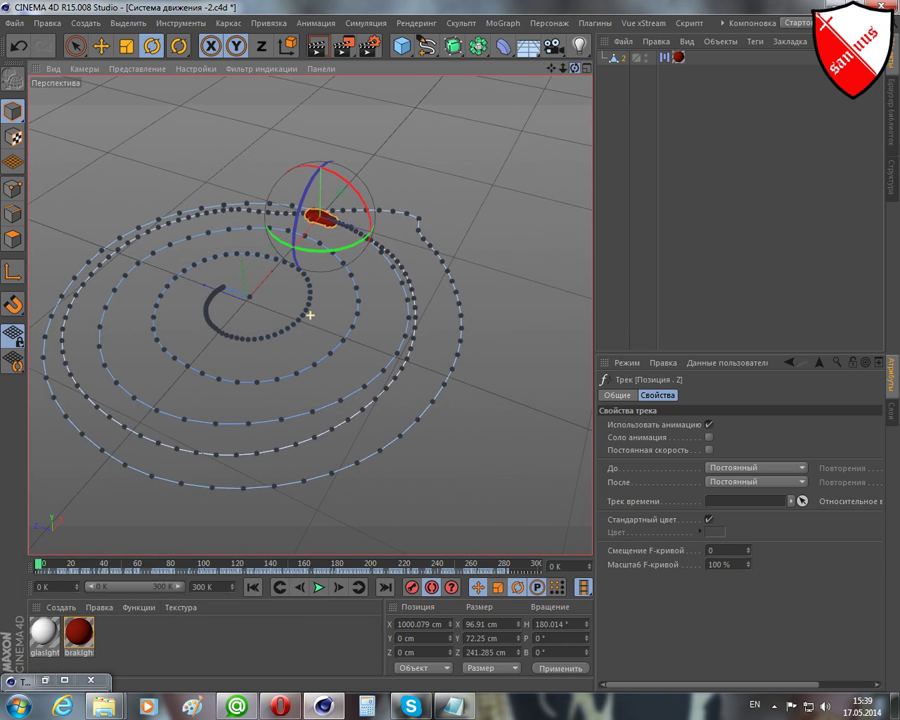
pyautogui.moveTo(310, 315); pyautogui.dragTo(320, 434)
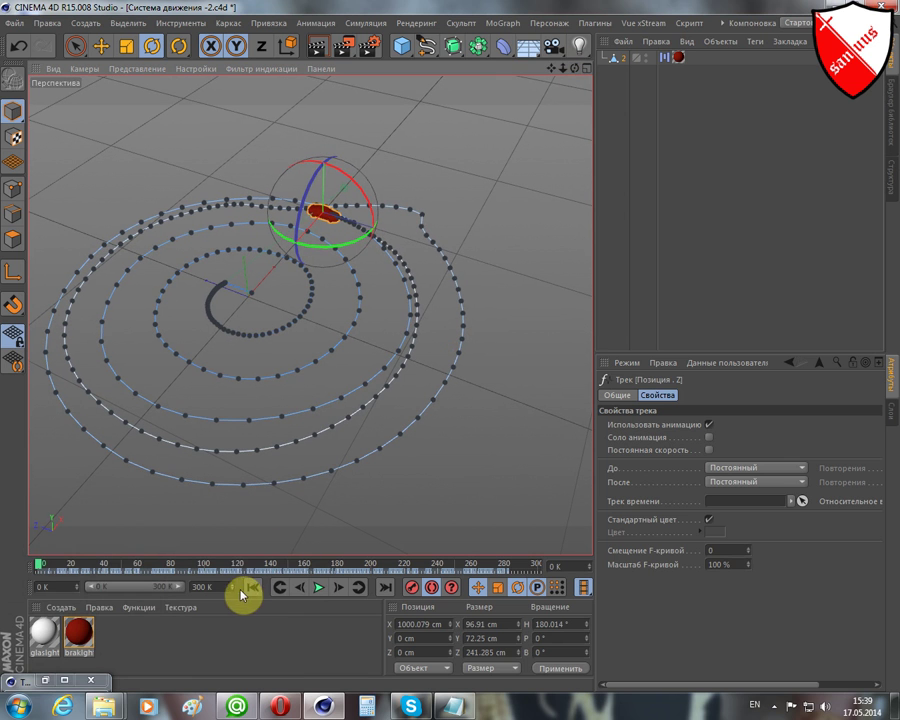